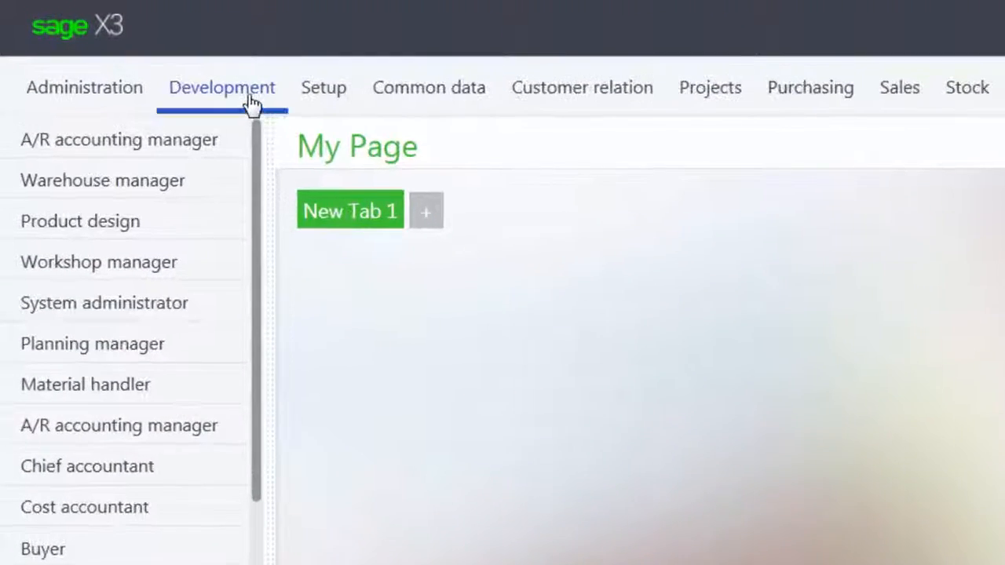
Open the local menus and messages setup from the development tables and filter the menu list to number 2820.
{"action": "left_click", "coordinate": [136, 54]}
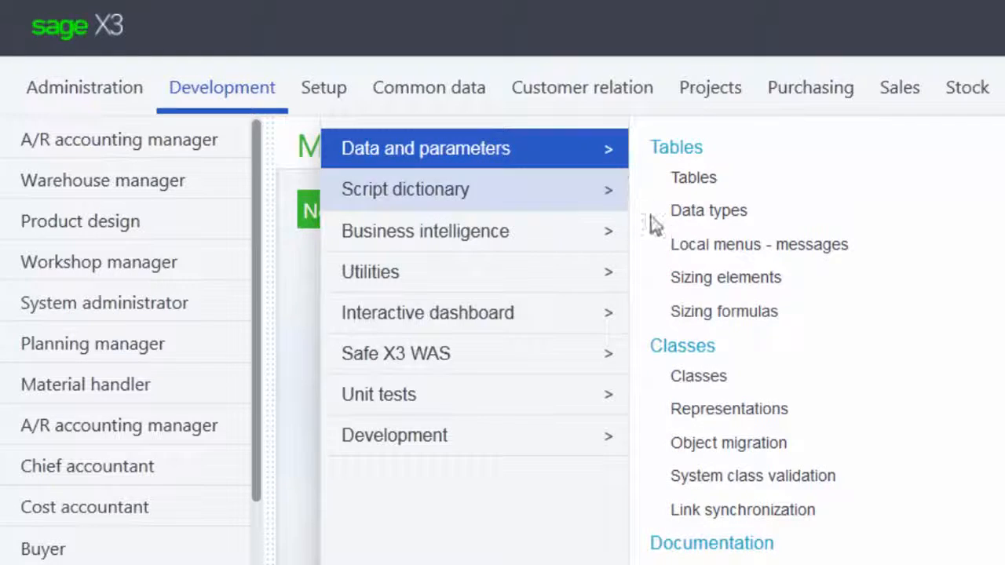
{"action": "left_click", "coordinate": [737, 261]}
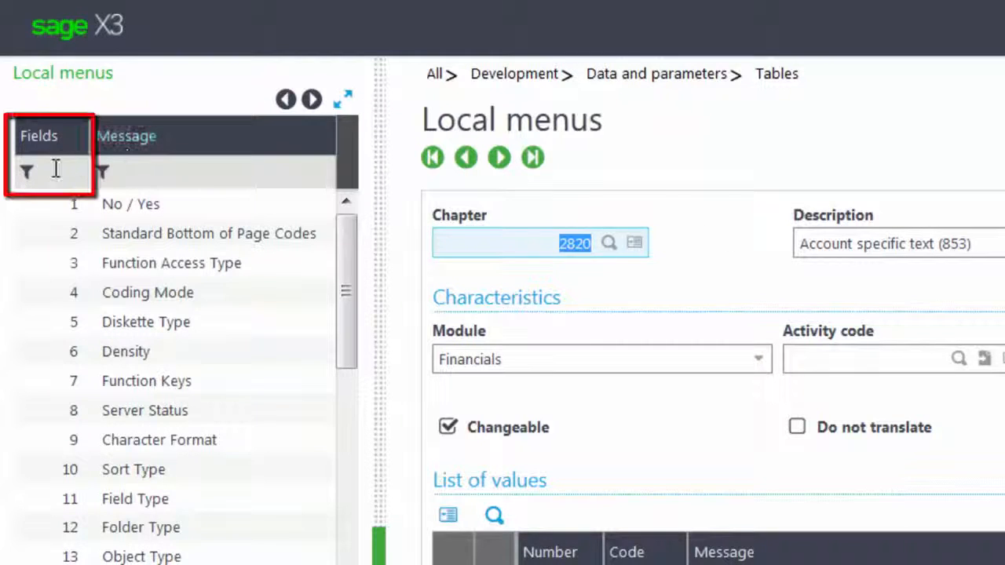
{"action": "left_click", "coordinate": [51, 179]}
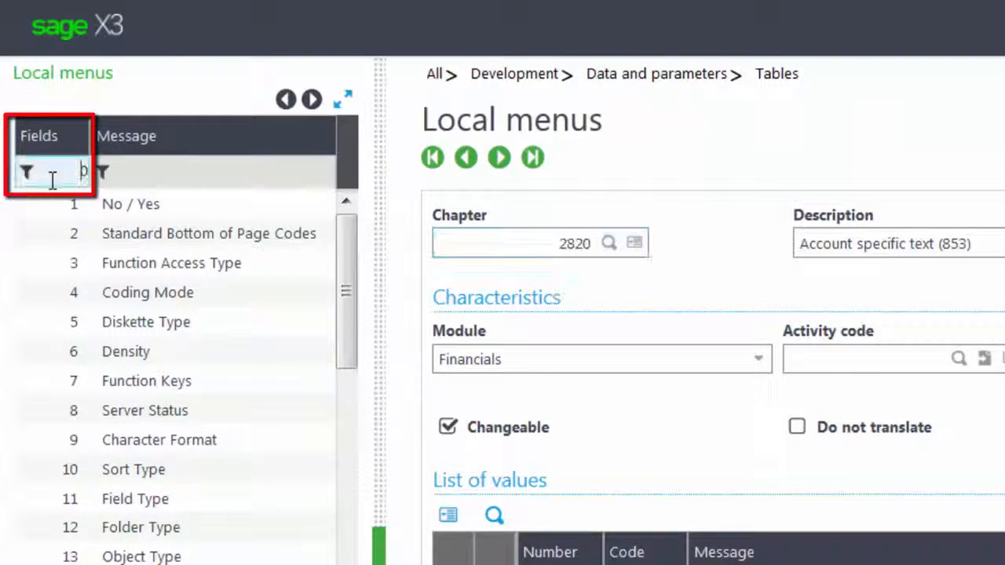
{"action": "type", "text": "28200"}
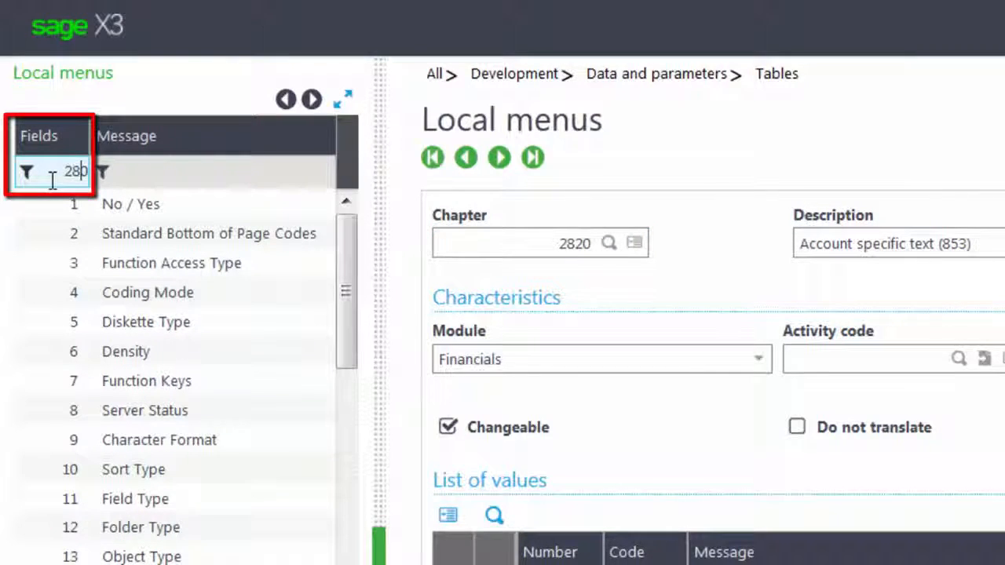
{"action": "key", "text": "Delete"}
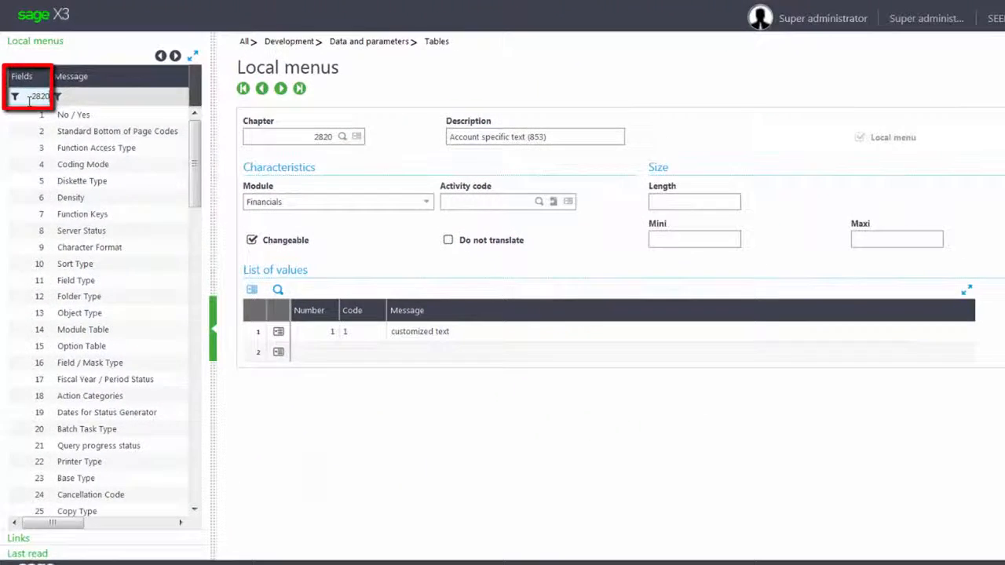
{"action": "key", "text": "Return"}
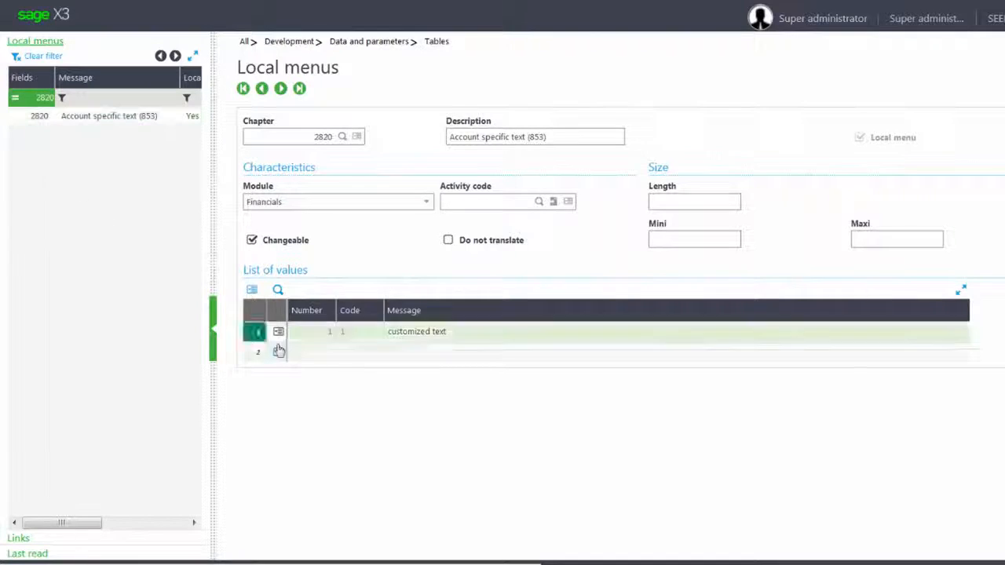
Add value 2 with code 2 and message "sales by product type and customer region" to local menu 2820, save it and close the page.
{"action": "left_click", "coordinate": [330, 352]}
{"action": "left_click", "coordinate": [355, 351]}
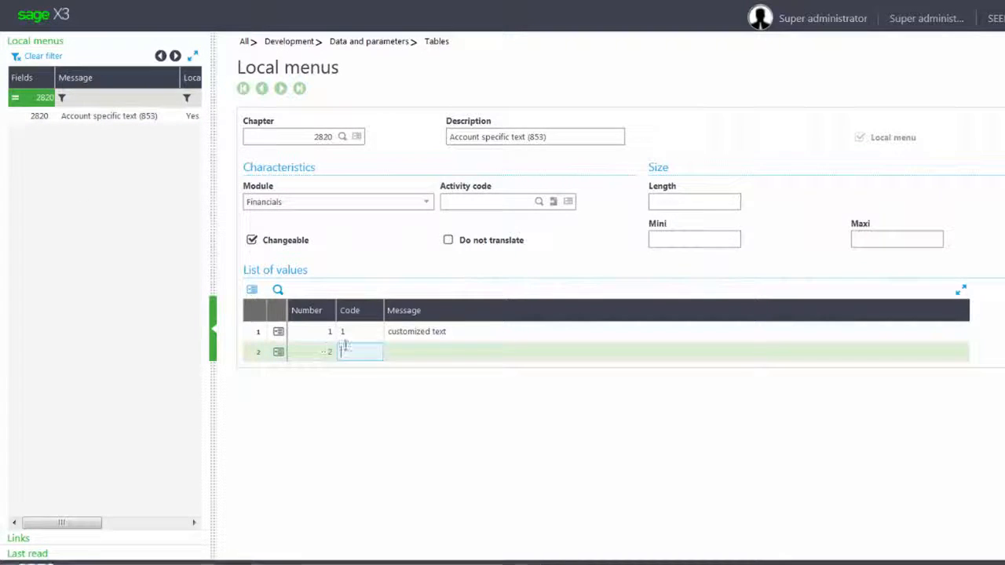
{"action": "type", "text": "2"}
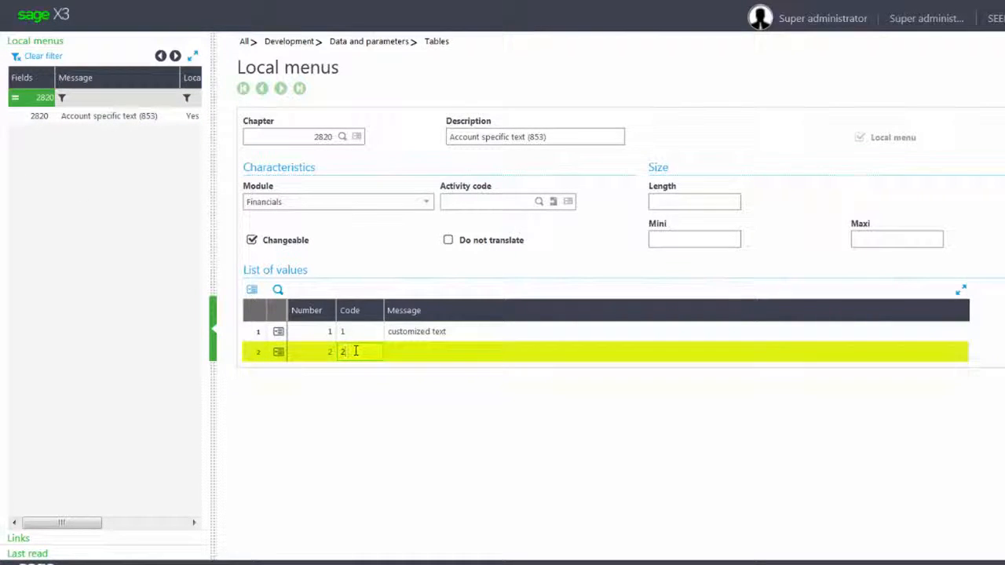
{"action": "left_click", "coordinate": [397, 352]}
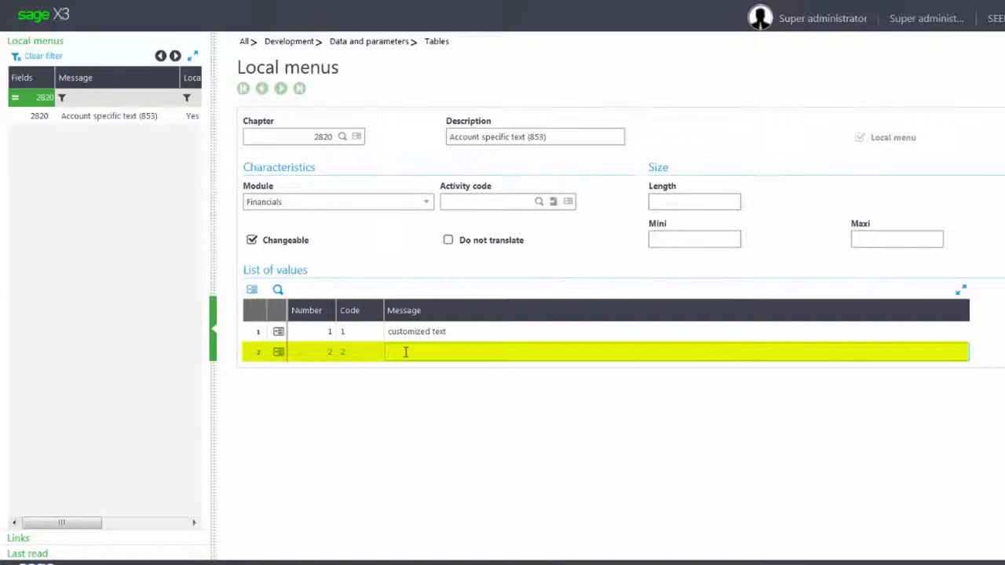
{"action": "type", "text": "SALE"}
{"action": "type", "text": "sale"}
{"action": "type", "text": "s by product type "}
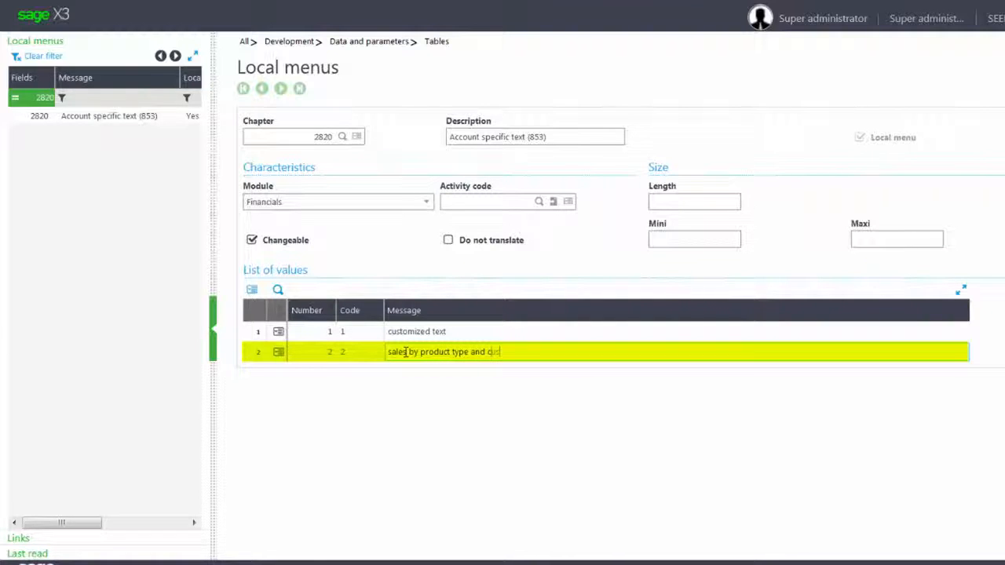
{"action": "type", "text": "and customer region"}
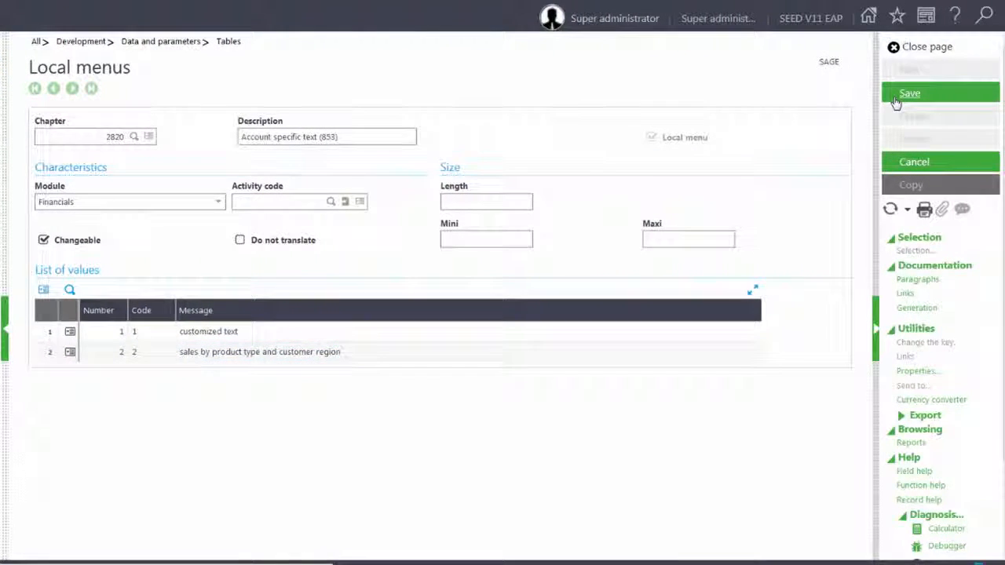
{"action": "left_click", "coordinate": [896, 97]}
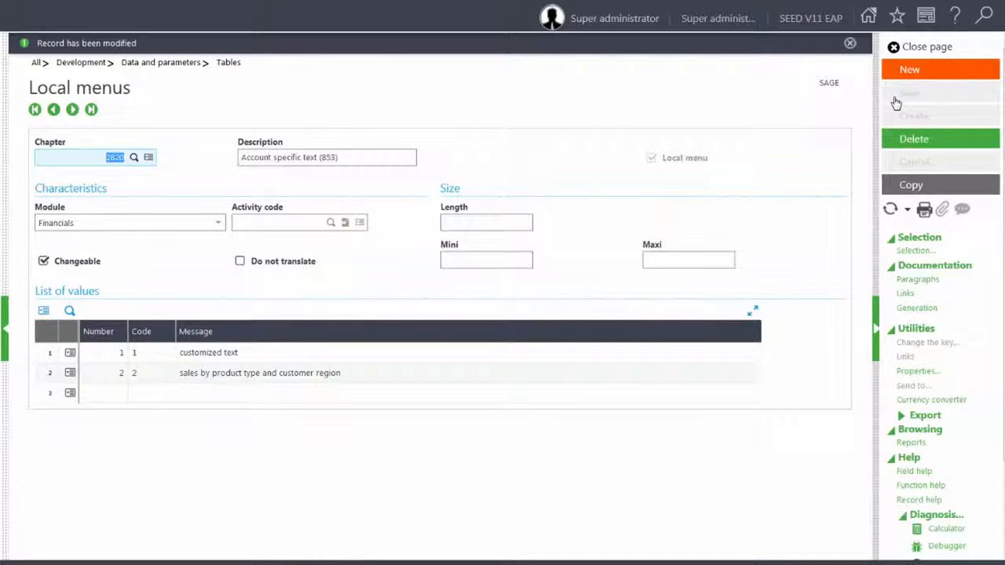
{"action": "left_click", "coordinate": [922, 52]}
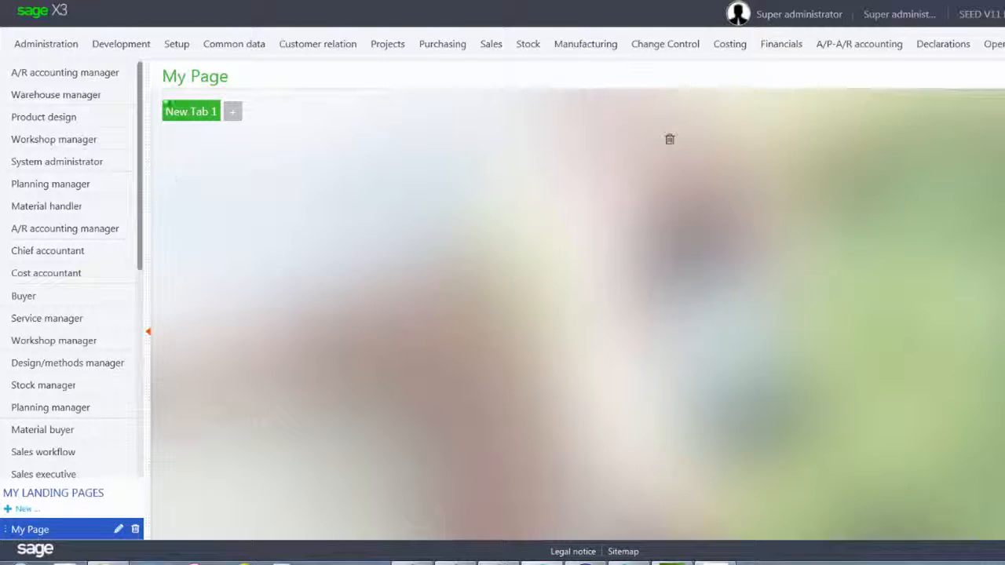
Open the financial accounting code lines setup and go to the first empty line of the Product type.
{"action": "left_click", "coordinate": [176, 47]}
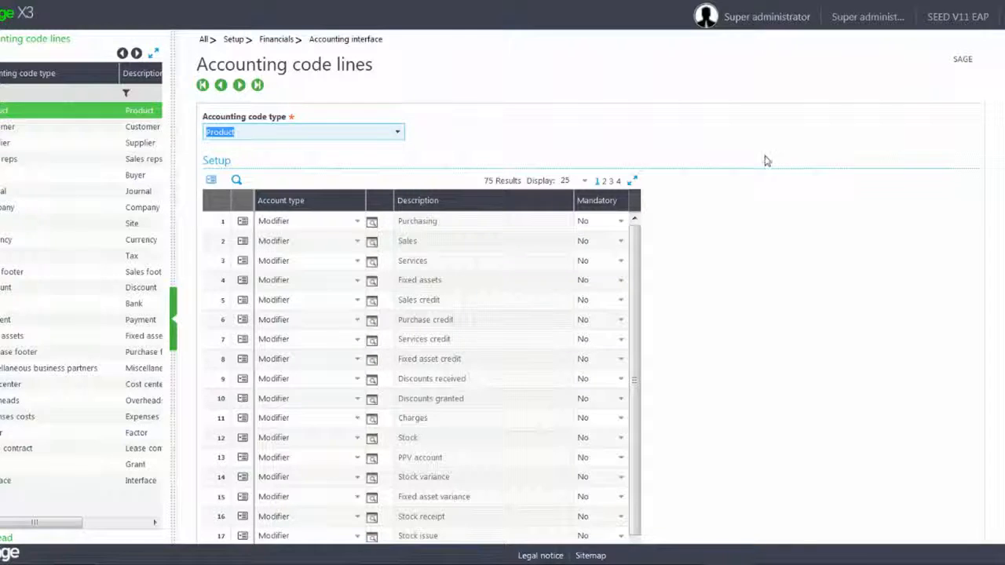
{"action": "left_click", "coordinate": [612, 183]}
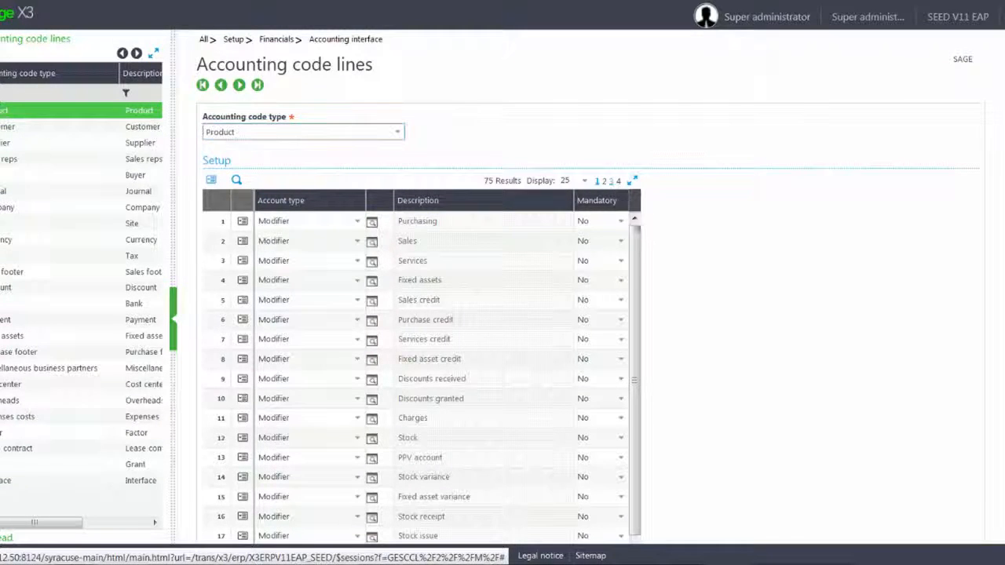
{"action": "left_click_drag", "start_coordinate": [624, 285], "coordinate": [626, 421]}
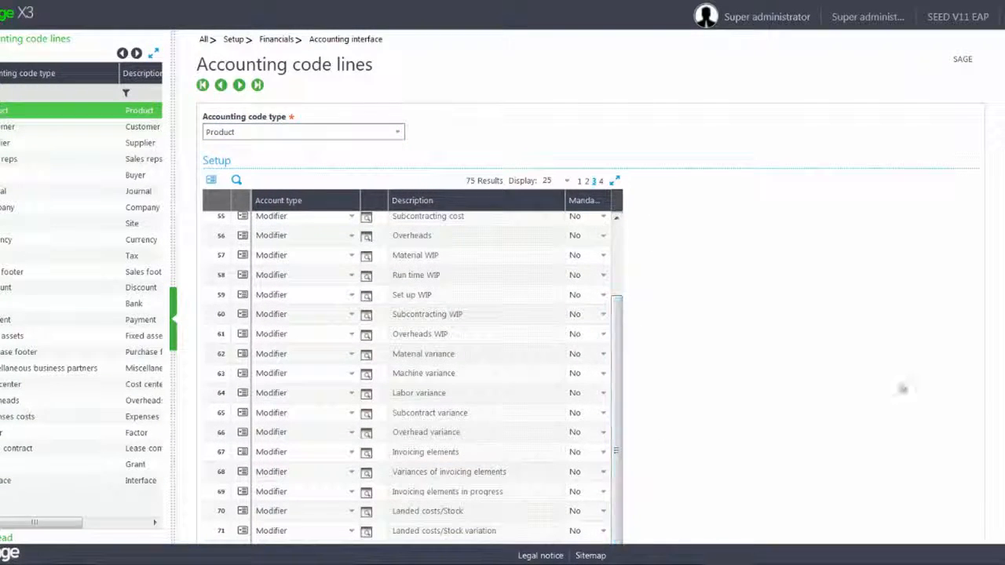
{"action": "scroll", "coordinate": [1002, 502], "scroll_direction": "down", "scroll_amount": 2}
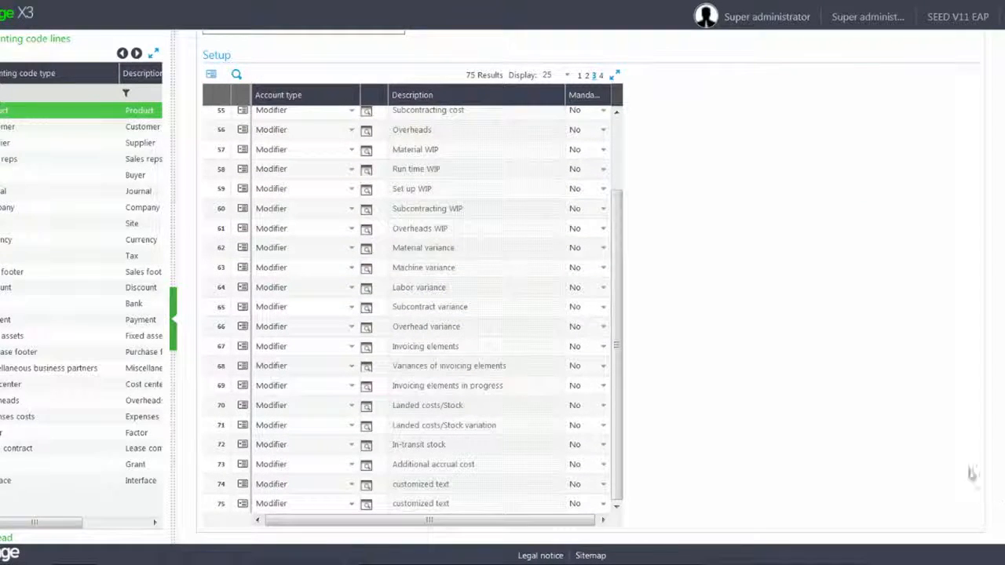
{"action": "left_click", "coordinate": [601, 76]}
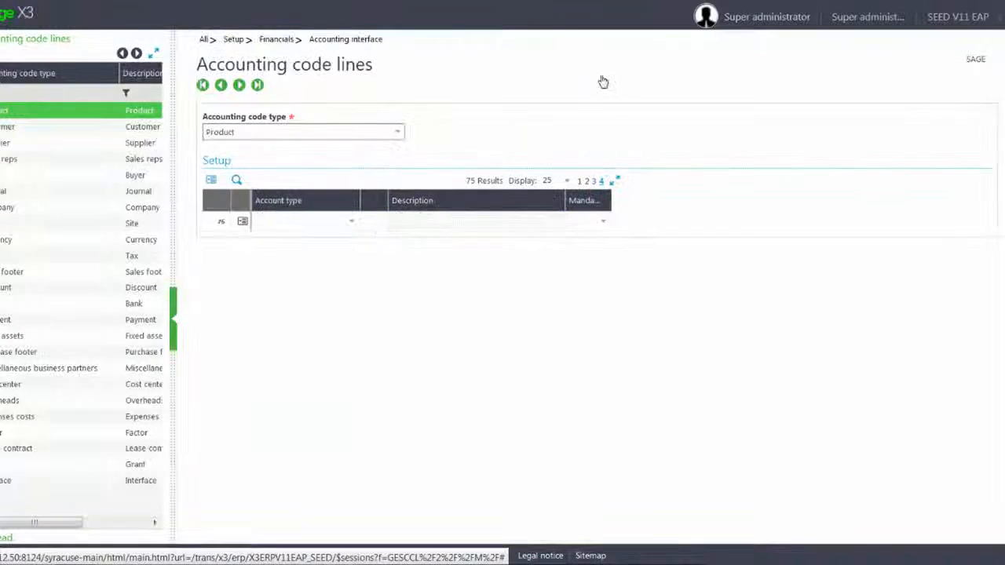
Add a Modifier line with the text "sales by product type and customer region" to the Product code type and save.
{"action": "left_click", "coordinate": [352, 223]}
{"action": "left_click", "coordinate": [301, 262]}
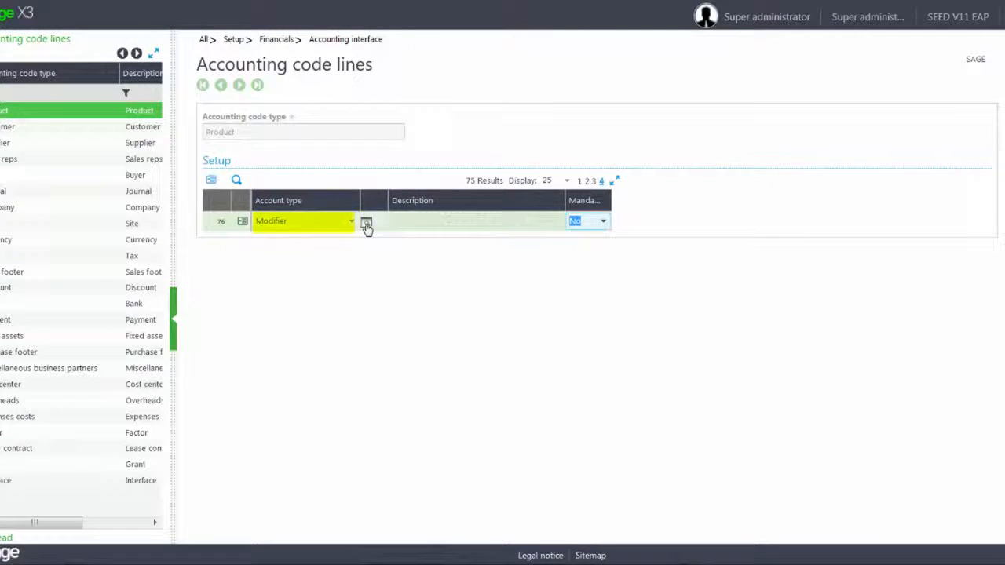
{"action": "left_click", "coordinate": [366, 225]}
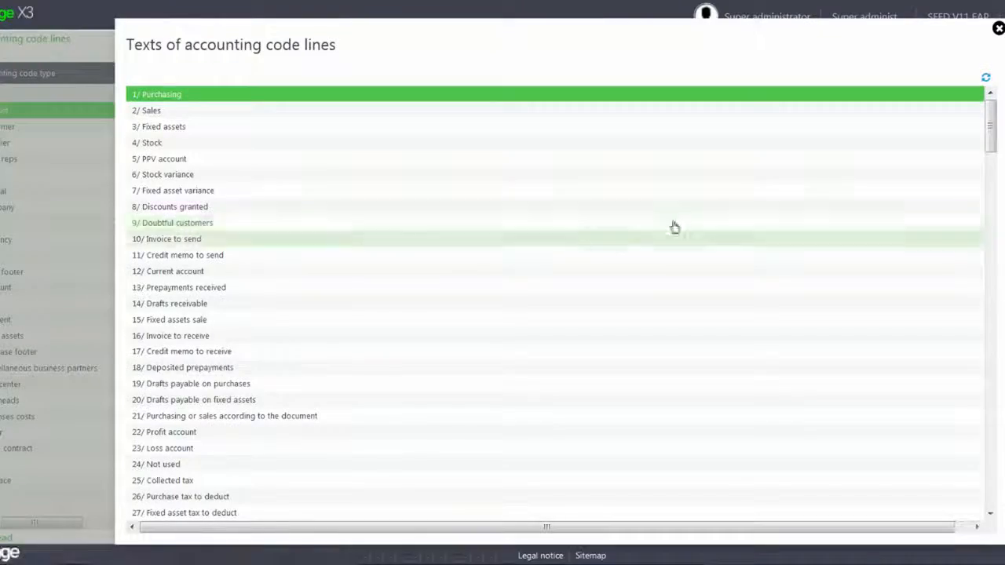
{"action": "left_click_drag", "start_coordinate": [991, 129], "coordinate": [997, 495]}
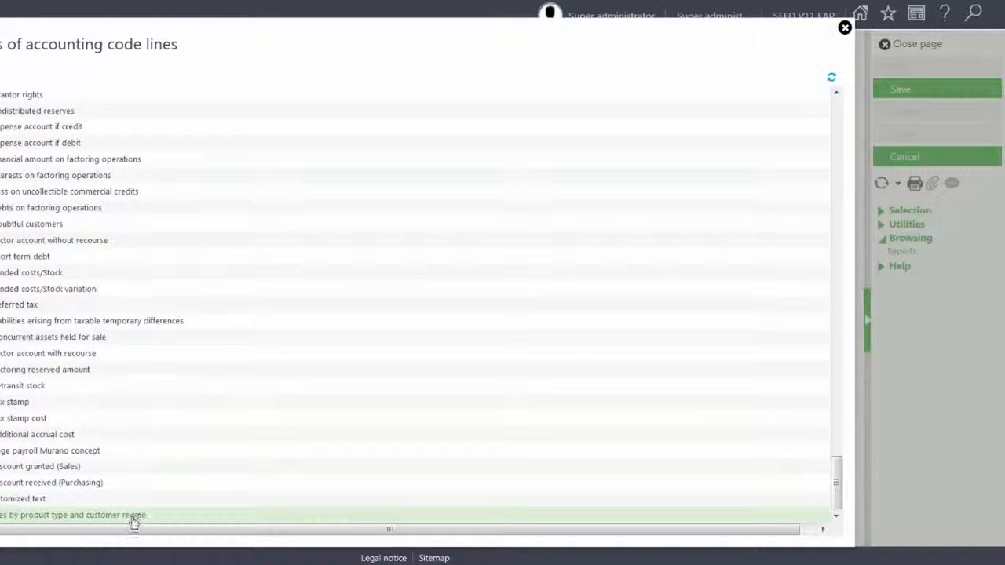
{"action": "left_click", "coordinate": [132, 518]}
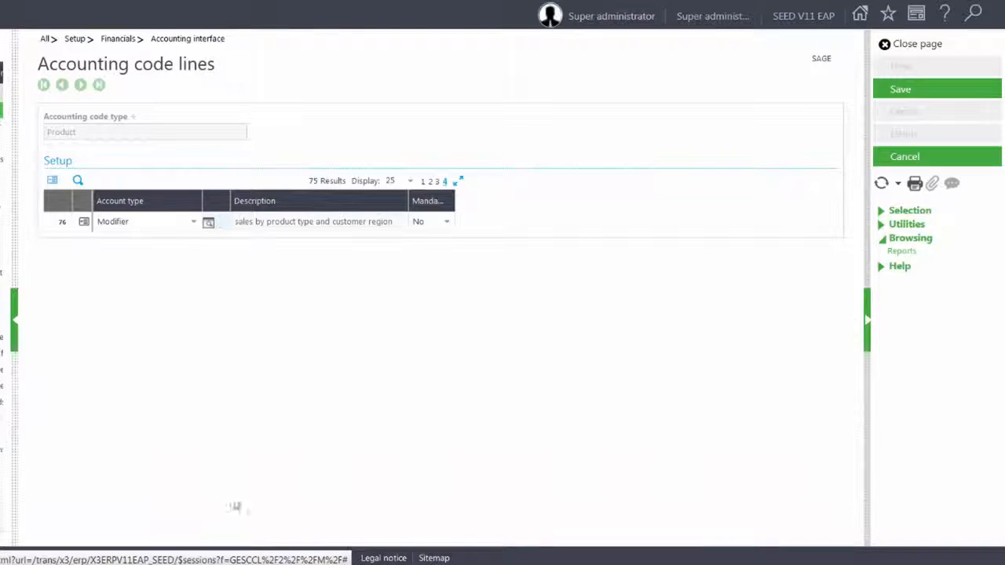
{"action": "left_click", "coordinate": [907, 92]}
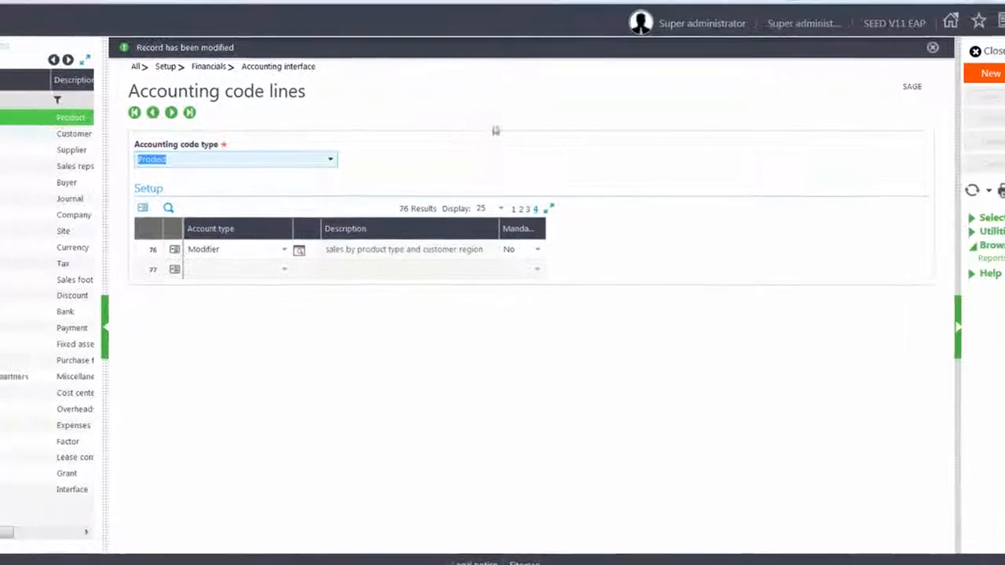
Select the Customer accounting code type and set the account type of its first empty line to Modifier.
{"action": "left_click", "coordinate": [51, 144]}
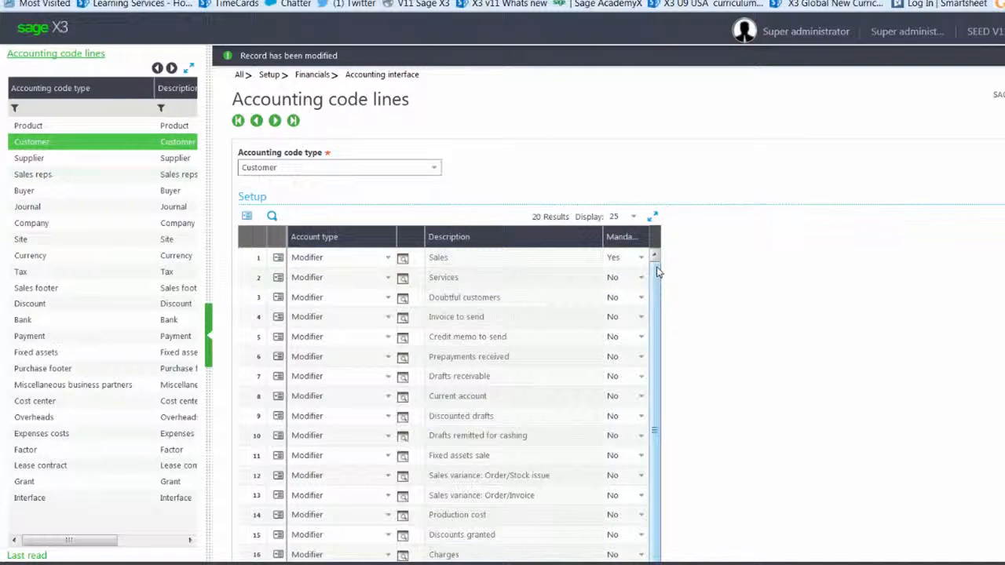
{"action": "scroll", "coordinate": [658, 315], "scroll_direction": "down", "scroll_amount": 1}
{"action": "scroll", "coordinate": [680, 393], "scroll_direction": "down", "scroll_amount": 1}
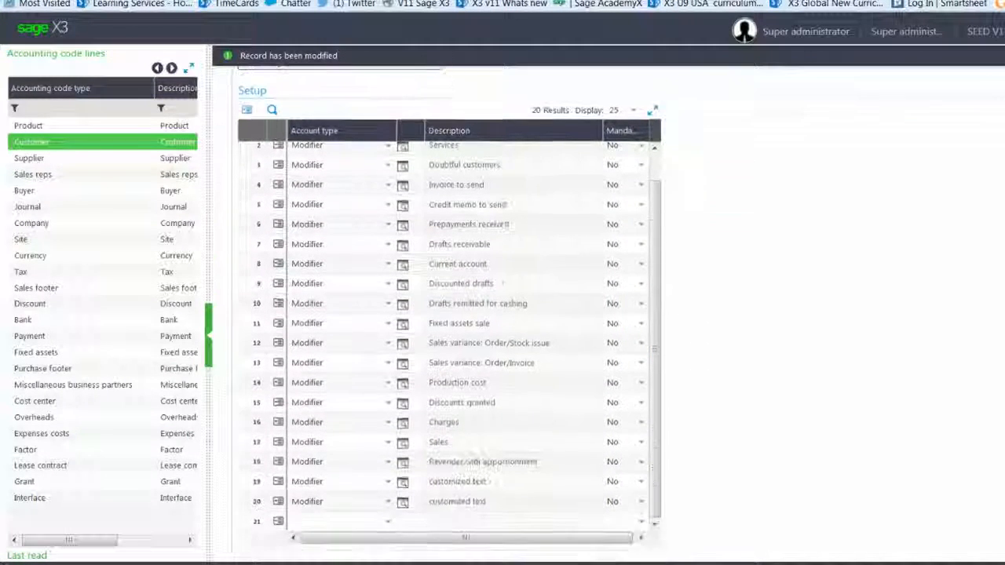
{"action": "left_click", "coordinate": [312, 518]}
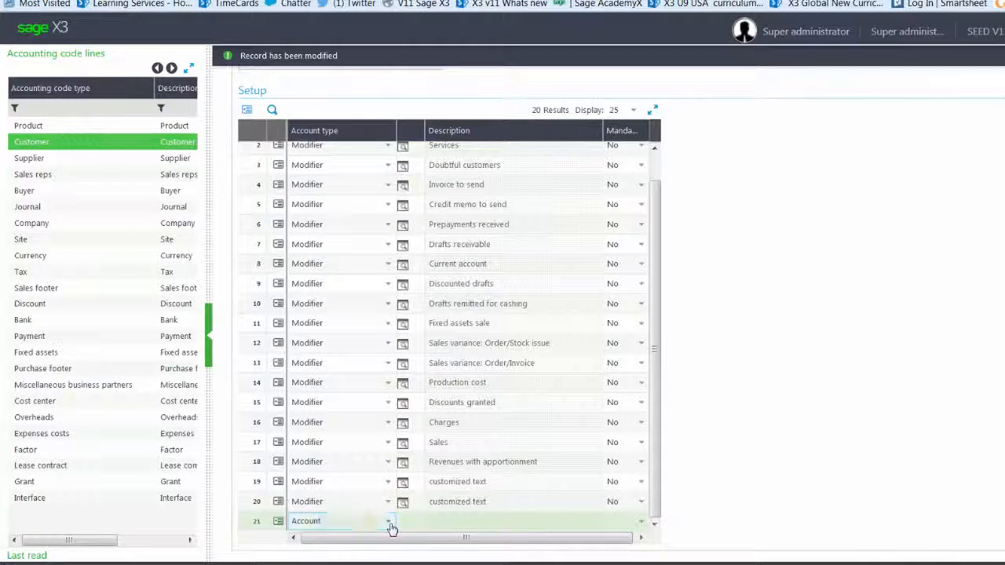
{"action": "left_click", "coordinate": [390, 528]}
{"action": "left_click", "coordinate": [322, 488]}
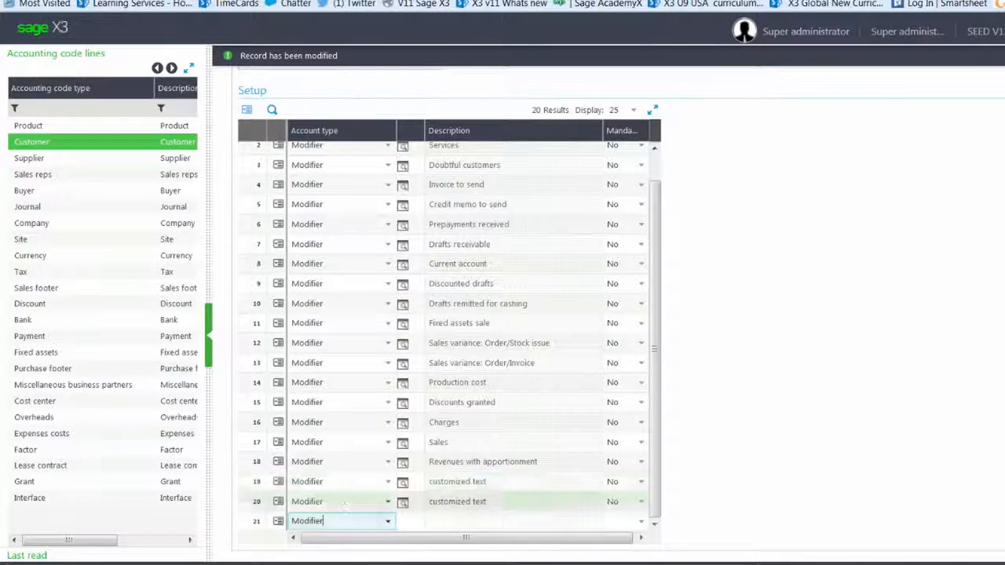
Assign the text "sales by product type and customer region" to the new Customer line, save the record and close the page.
{"action": "left_click", "coordinate": [407, 525]}
{"action": "left_click", "coordinate": [407, 525]}
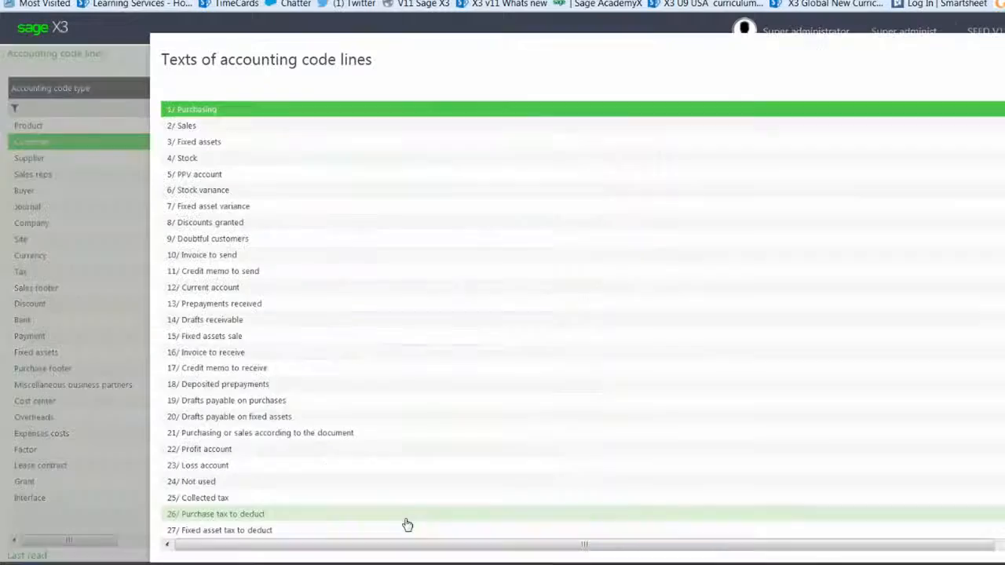
{"action": "scroll", "coordinate": [582, 322], "scroll_direction": "down", "scroll_amount": 20}
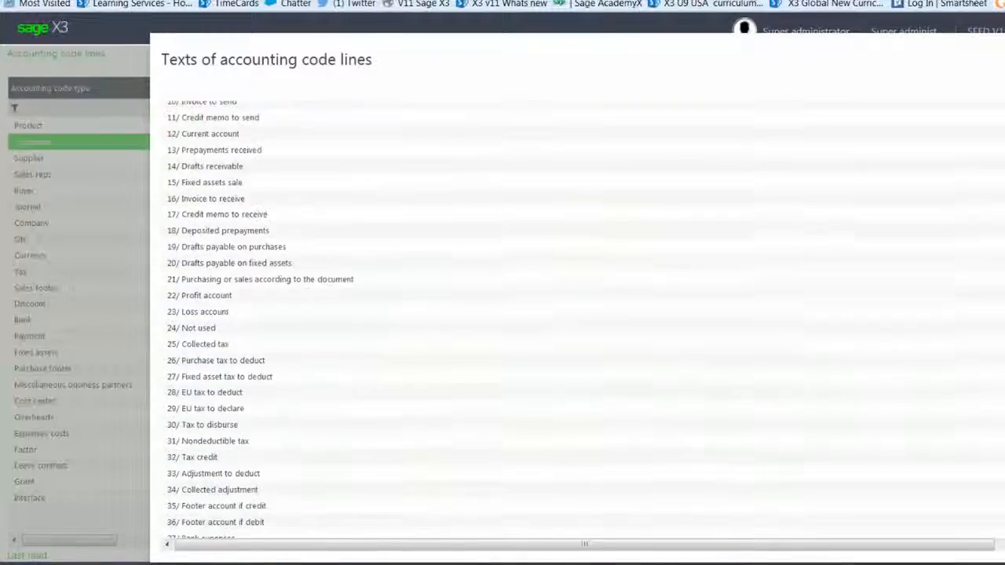
{"action": "scroll", "coordinate": [581, 322], "scroll_direction": "down", "scroll_amount": 20}
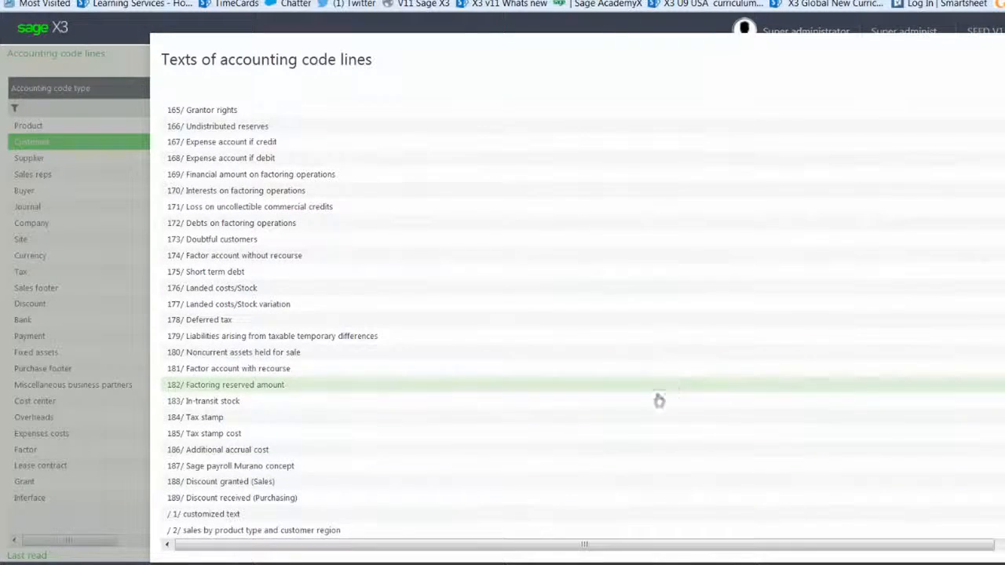
{"action": "left_click", "coordinate": [335, 532]}
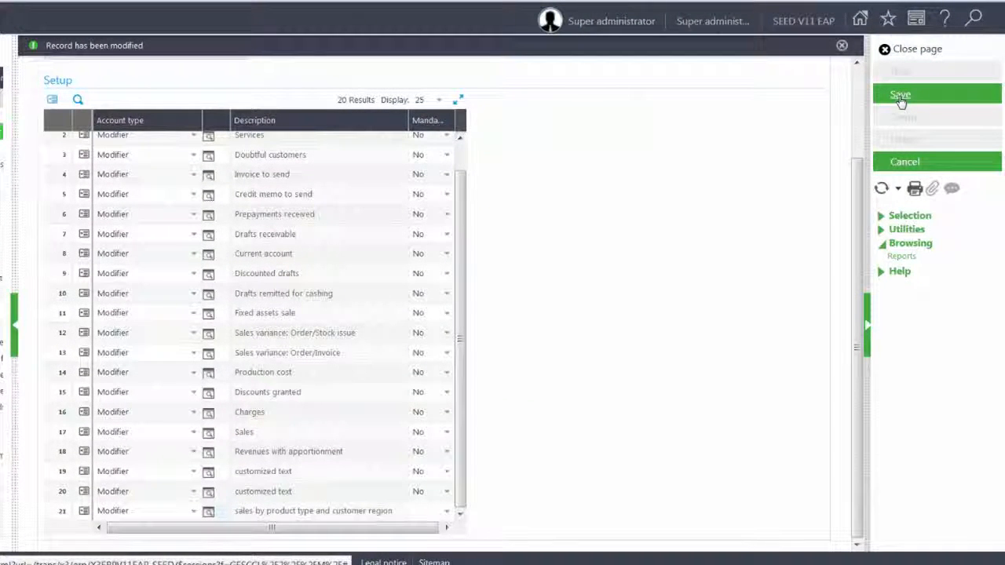
{"action": "left_click", "coordinate": [901, 102]}
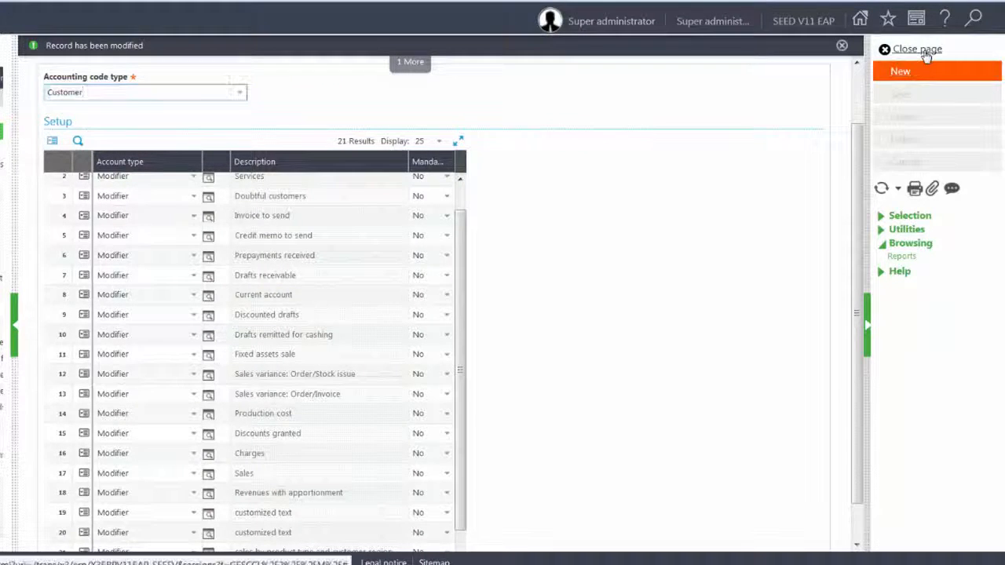
{"action": "left_click", "coordinate": [883, 49]}
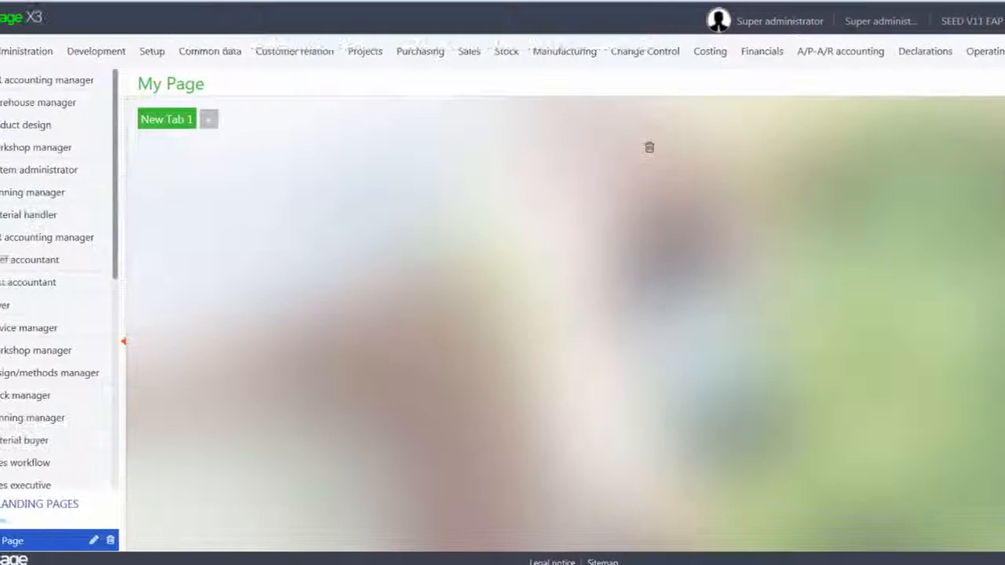
Open the financial accounting codes setup with the ENG American account transaction.
{"action": "mouse_move", "coordinate": [997, 58]}
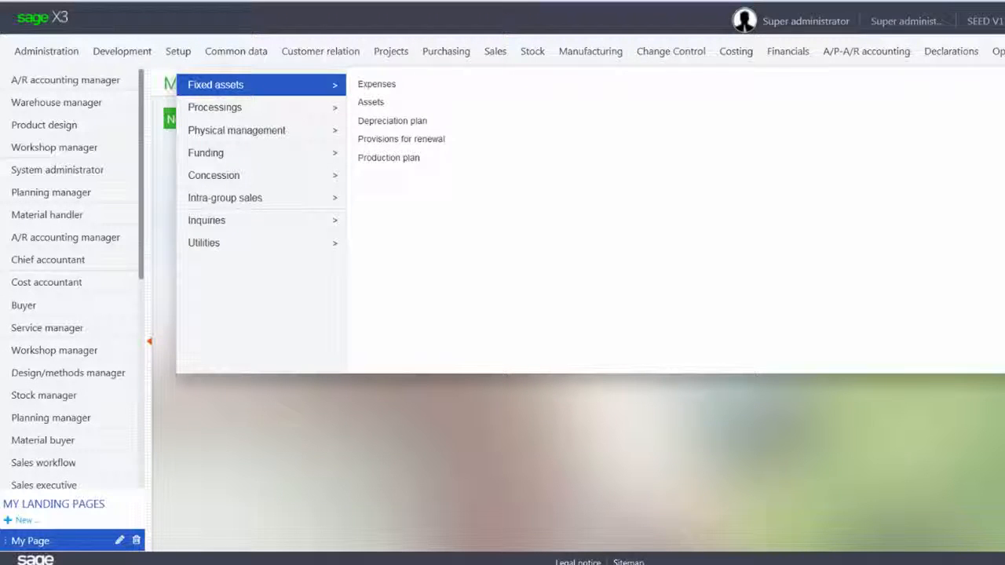
{"action": "mouse_move", "coordinate": [179, 56]}
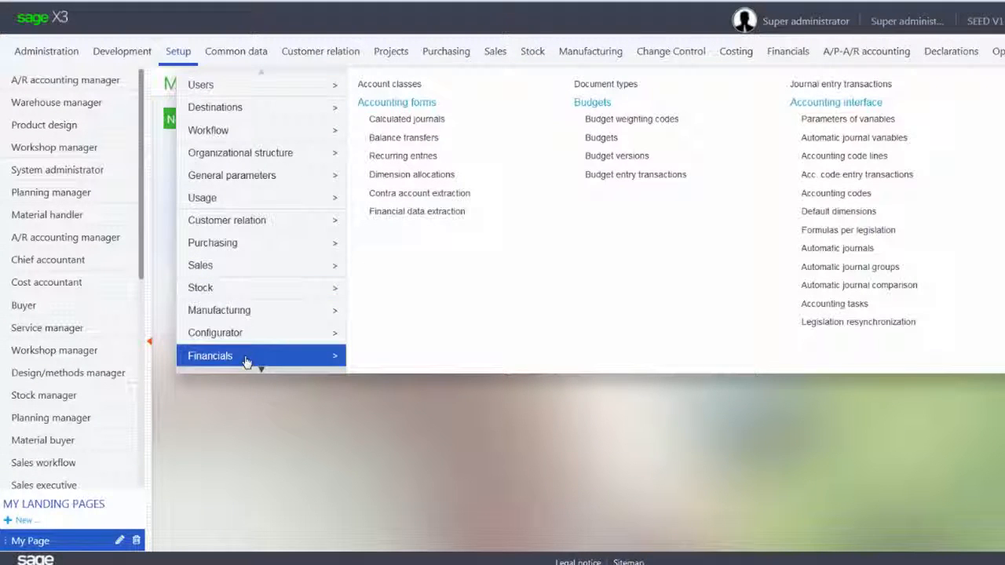
{"action": "left_click", "coordinate": [835, 196]}
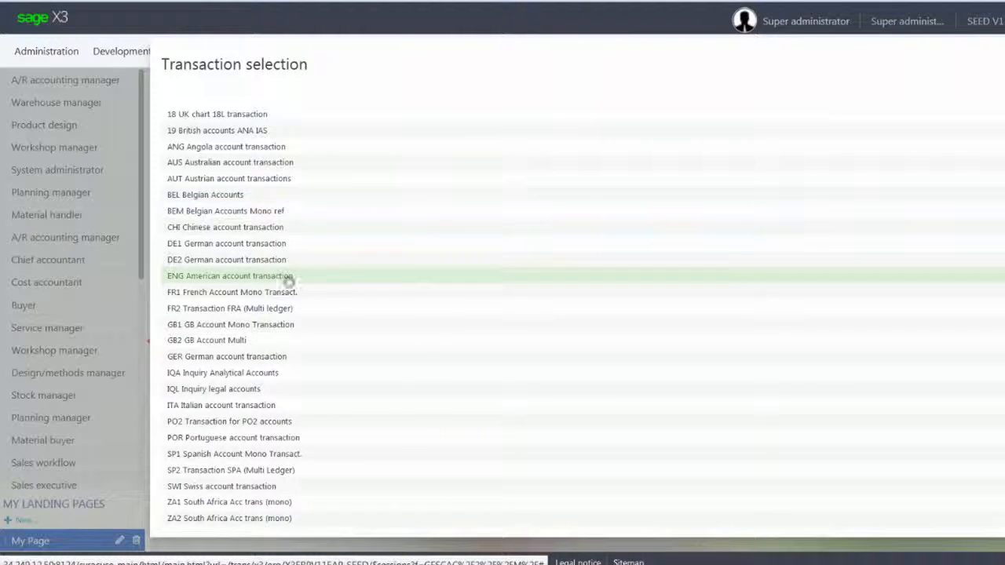
{"action": "left_click", "coordinate": [277, 279]}
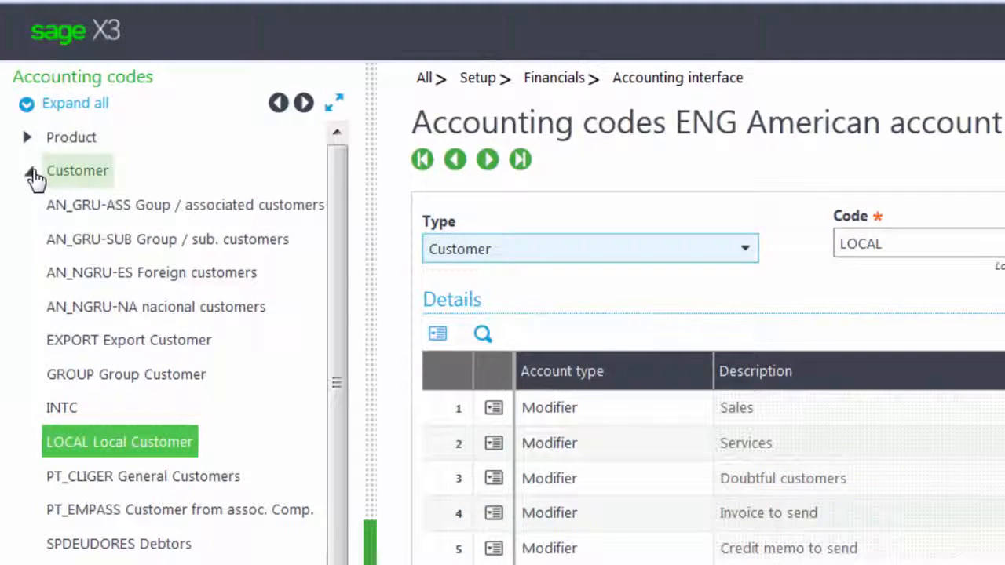
Open the Product accounting code PURSUPPLIE for consumable supplies purchases.
{"action": "left_click", "coordinate": [29, 171]}
{"action": "left_click", "coordinate": [27, 146]}
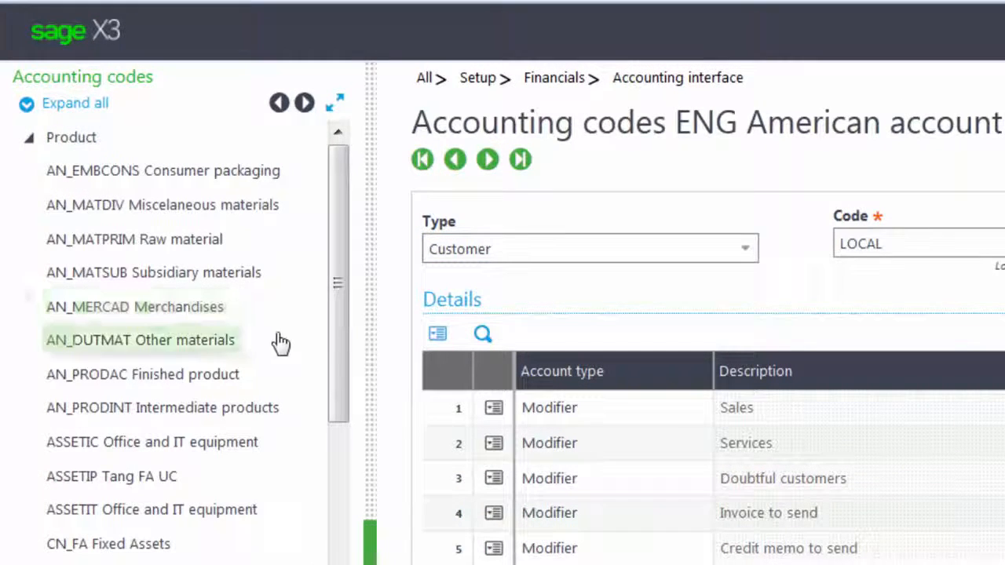
{"action": "left_click_drag", "start_coordinate": [337, 289], "coordinate": [336, 549]}
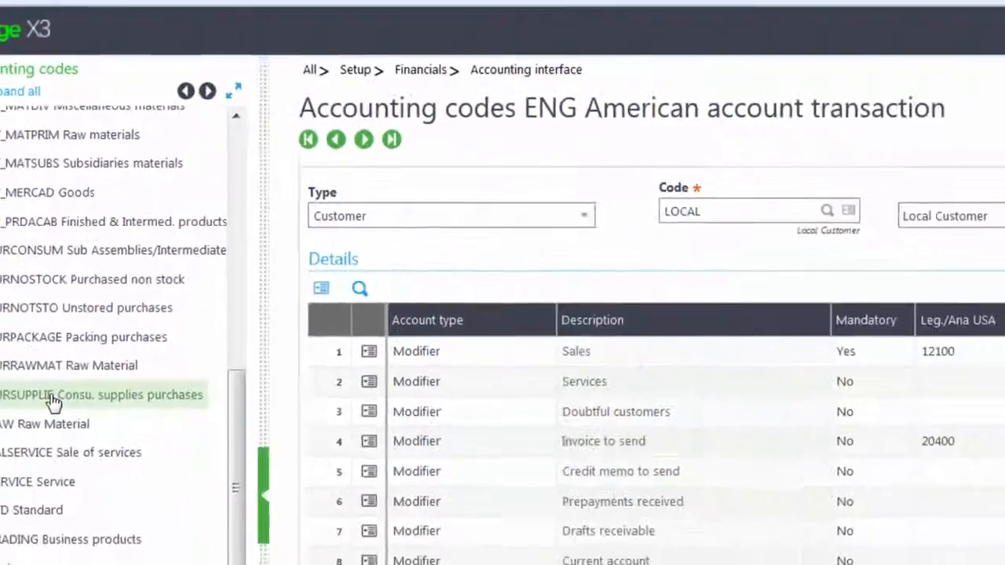
{"action": "left_click", "coordinate": [53, 399]}
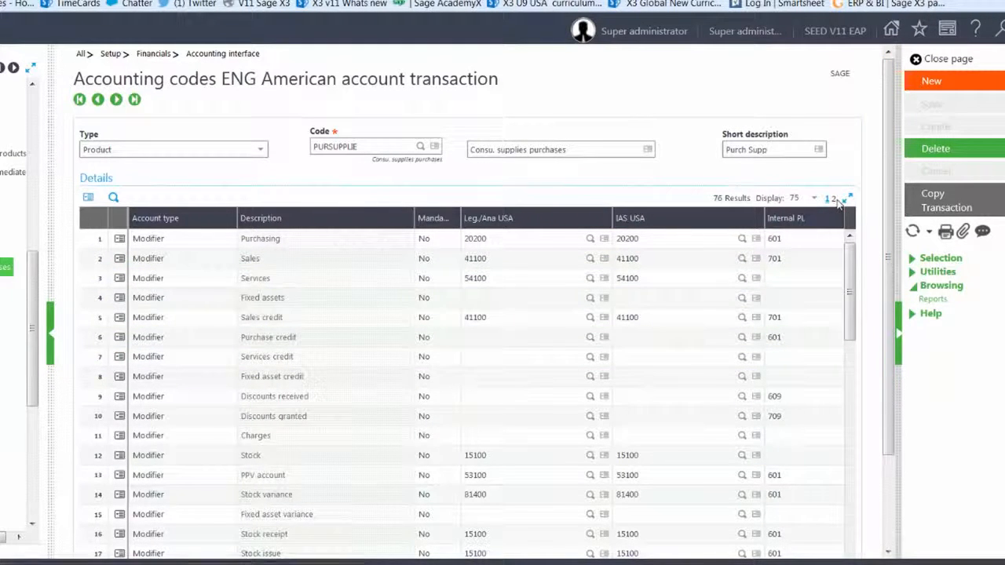
Set the Leg./Ana USA account of the "sales by product type and customer region" line to 411xx and save the product code.
{"action": "left_click", "coordinate": [834, 199]}
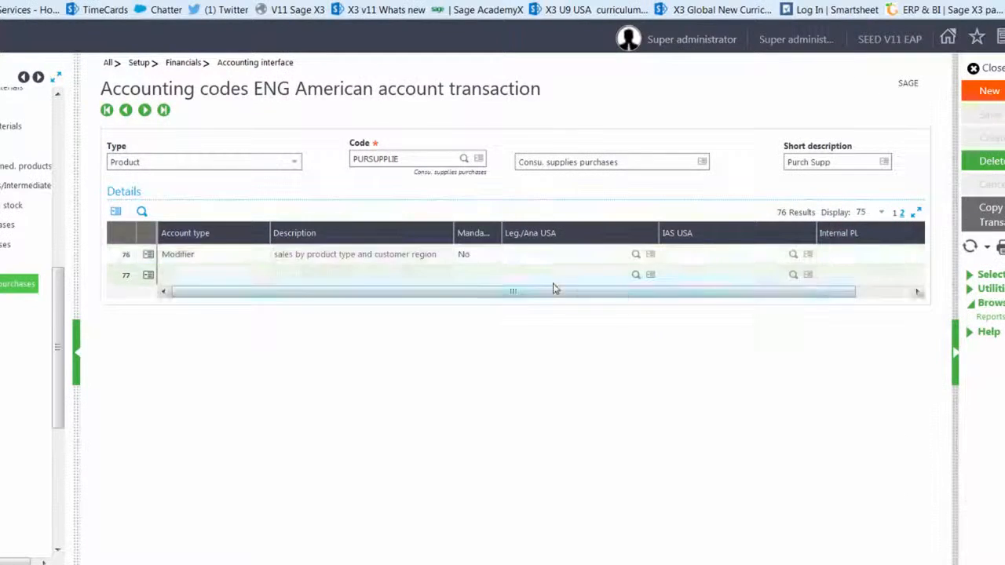
{"action": "left_click", "coordinate": [588, 254]}
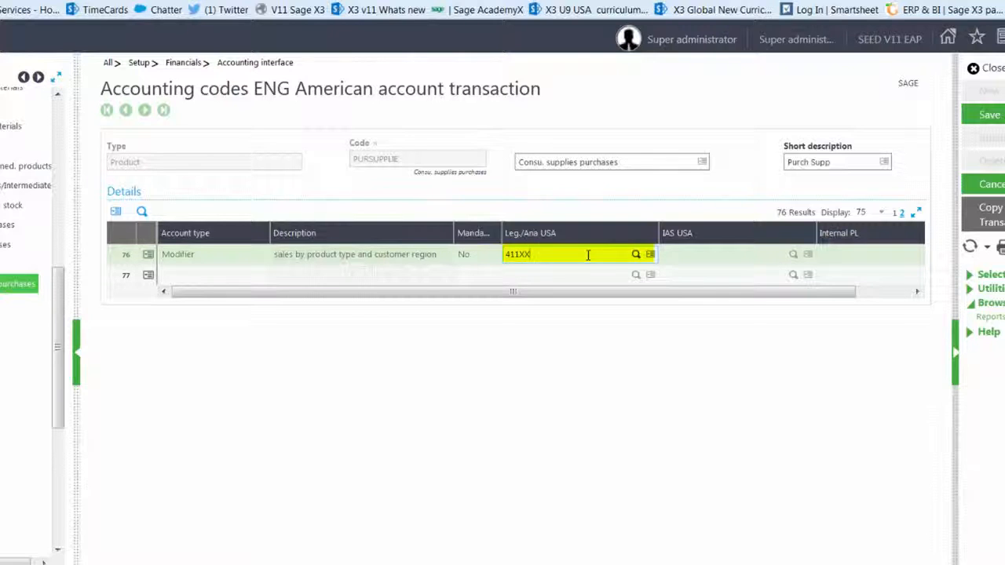
{"action": "left_click", "coordinate": [988, 115]}
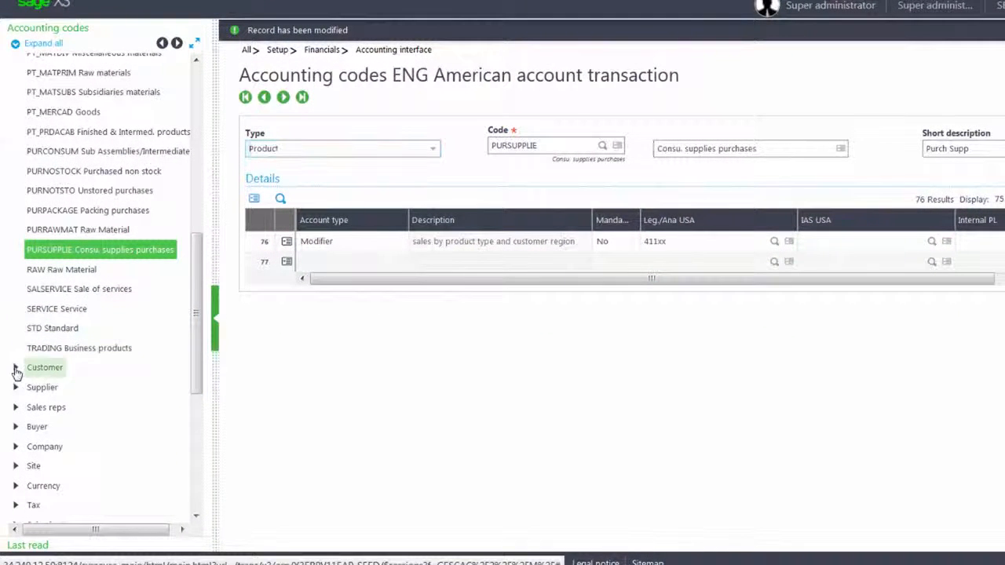
Open the LOCAL Local Customer code from the Customer accounting codes.
{"action": "left_click", "coordinate": [16, 368]}
{"action": "left_click_drag", "start_coordinate": [199, 309], "coordinate": [195, 361]}
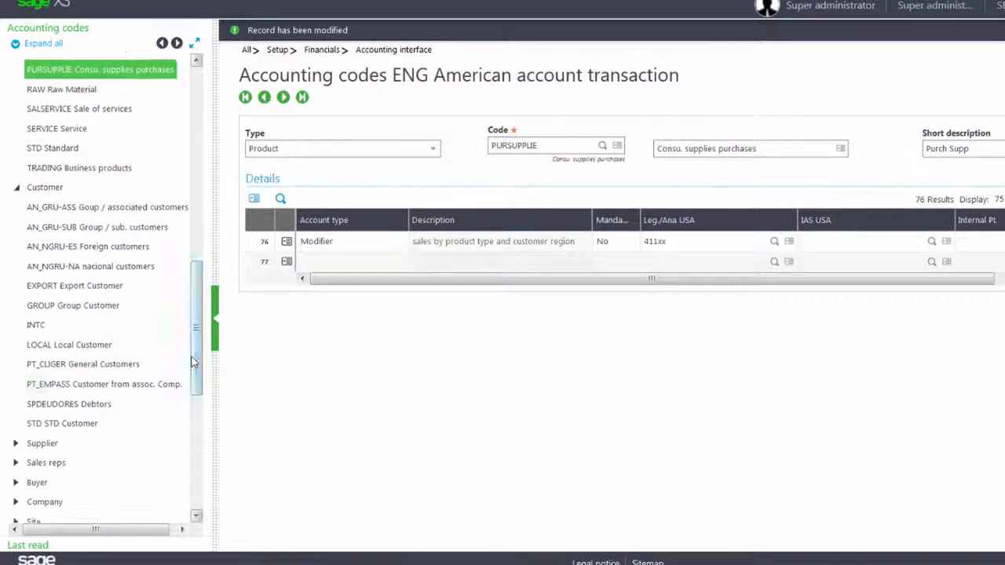
{"action": "left_click", "coordinate": [52, 346]}
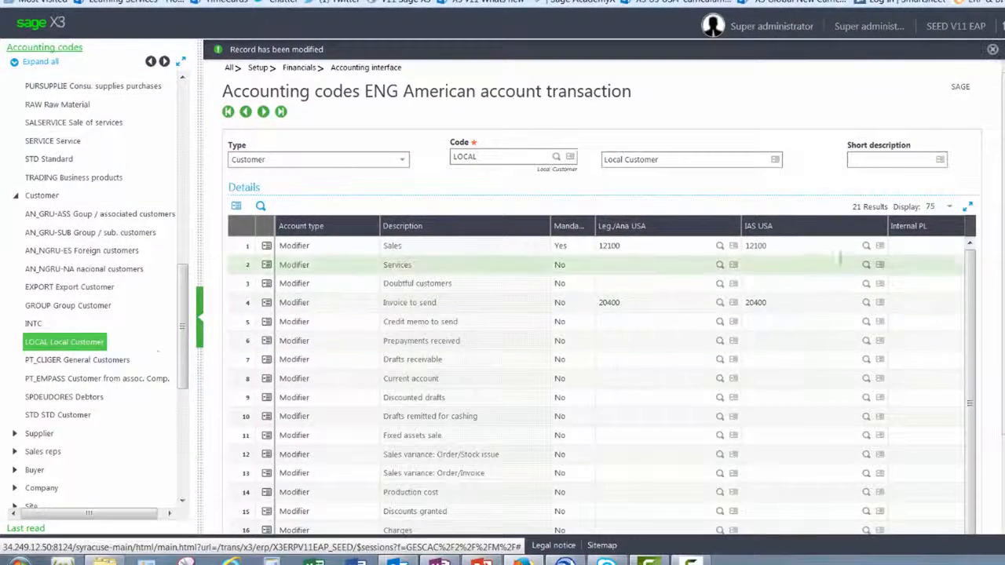
Set the Leg./Ana USA account of the customer's "sales by product type and customer region" line to xxx10, save and close the page.
{"action": "scroll", "coordinate": [986, 369], "scroll_direction": "down", "scroll_amount": 2}
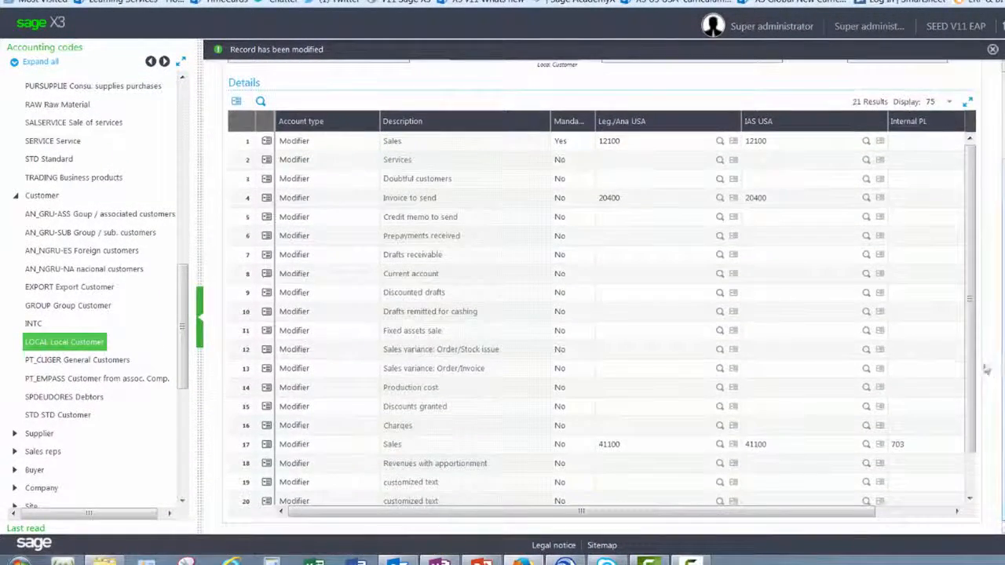
{"action": "scroll", "coordinate": [974, 399], "scroll_direction": "down", "scroll_amount": 1}
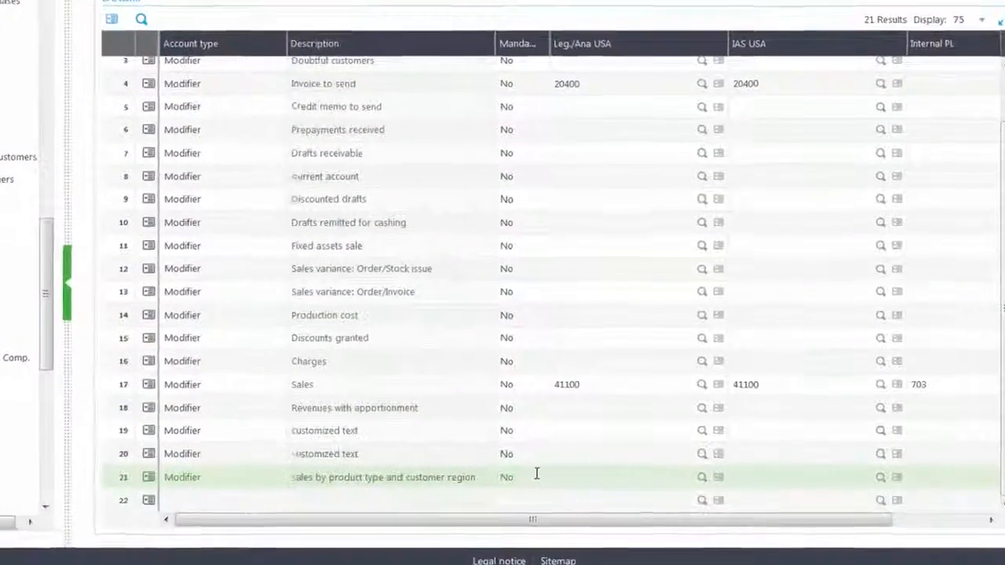
{"action": "left_click", "coordinate": [560, 484]}
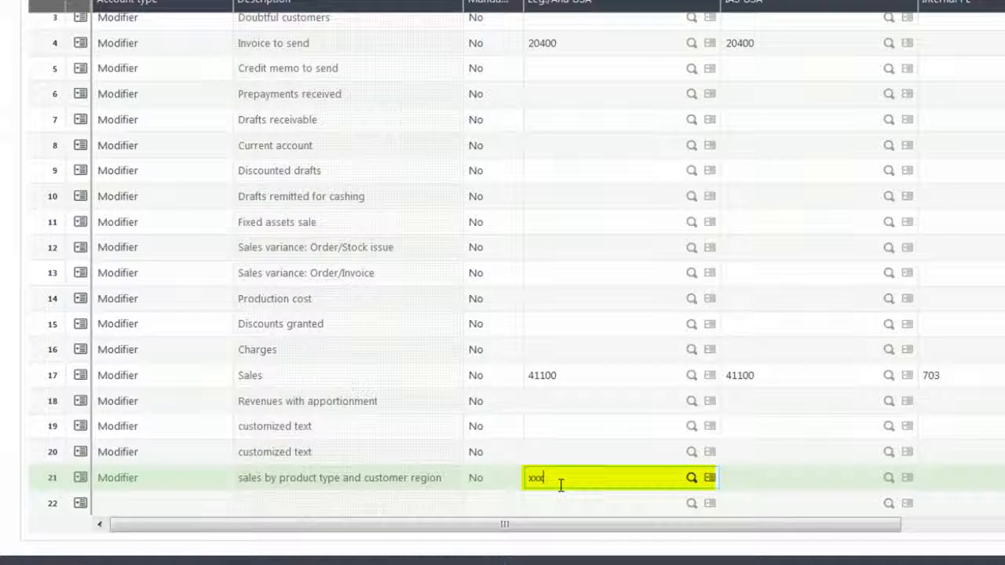
{"action": "type", "text": "xxx10"}
{"action": "key", "text": "Tab"}
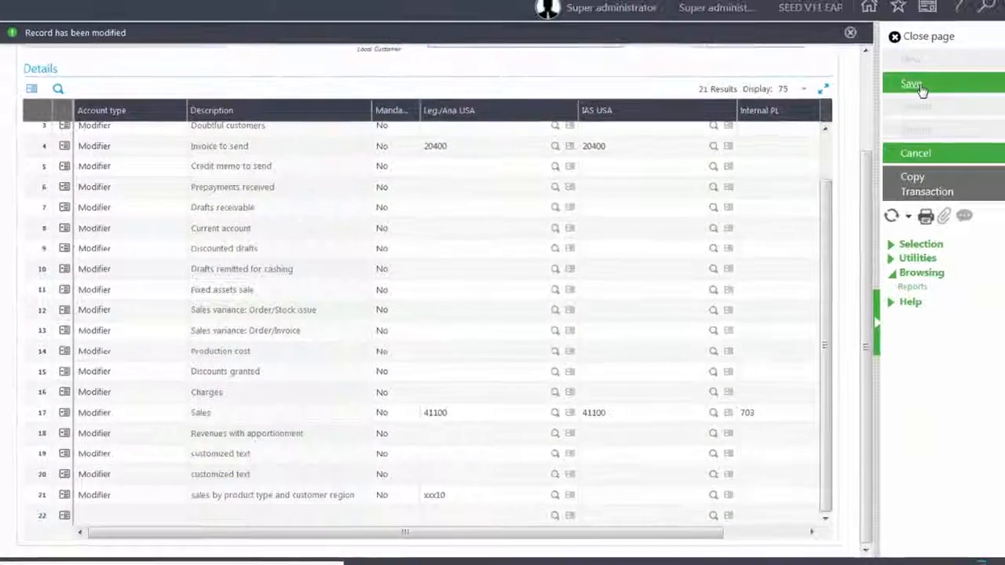
{"action": "left_click", "coordinate": [921, 89]}
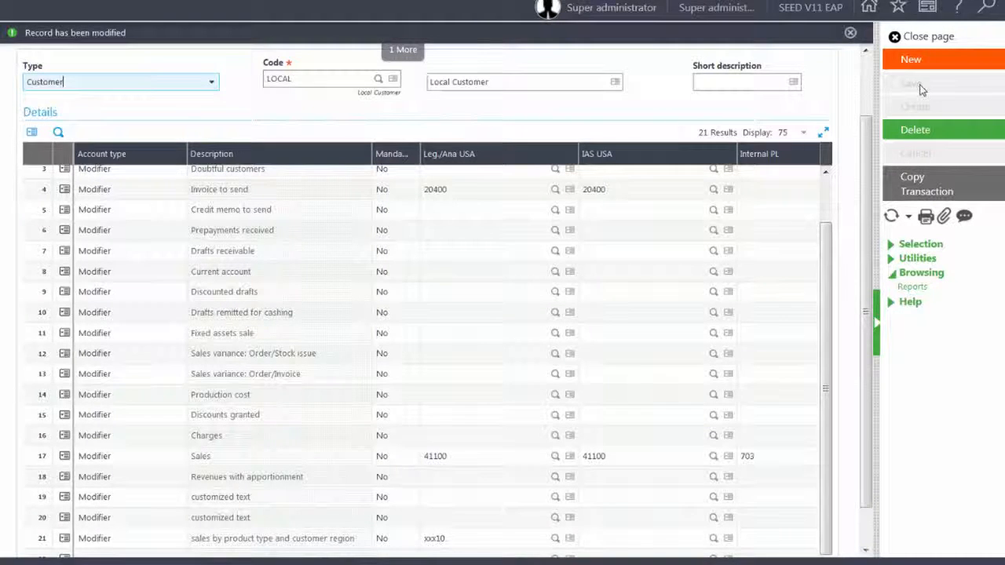
{"action": "left_click", "coordinate": [924, 44]}
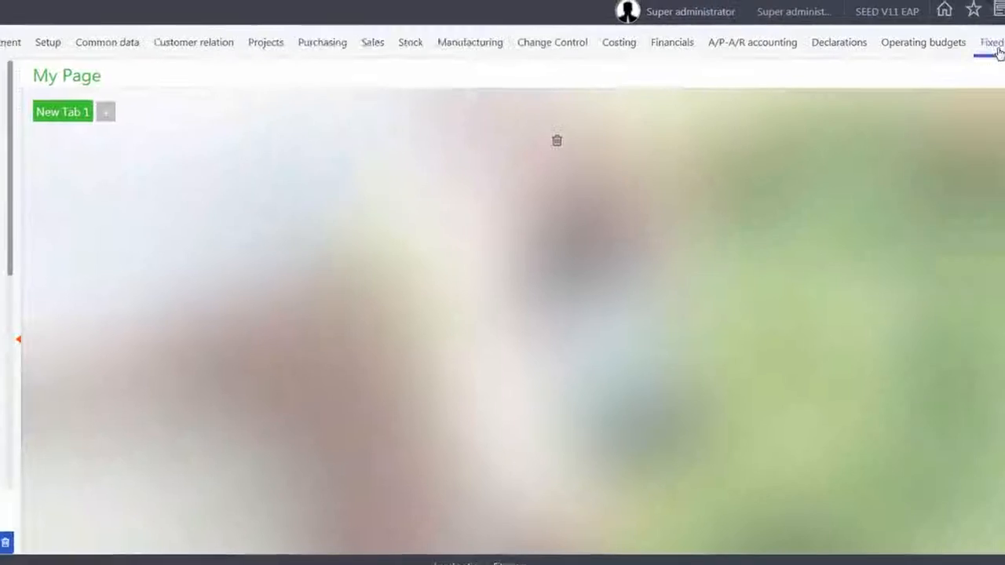
{"action": "left_click", "coordinate": [924, 45]}
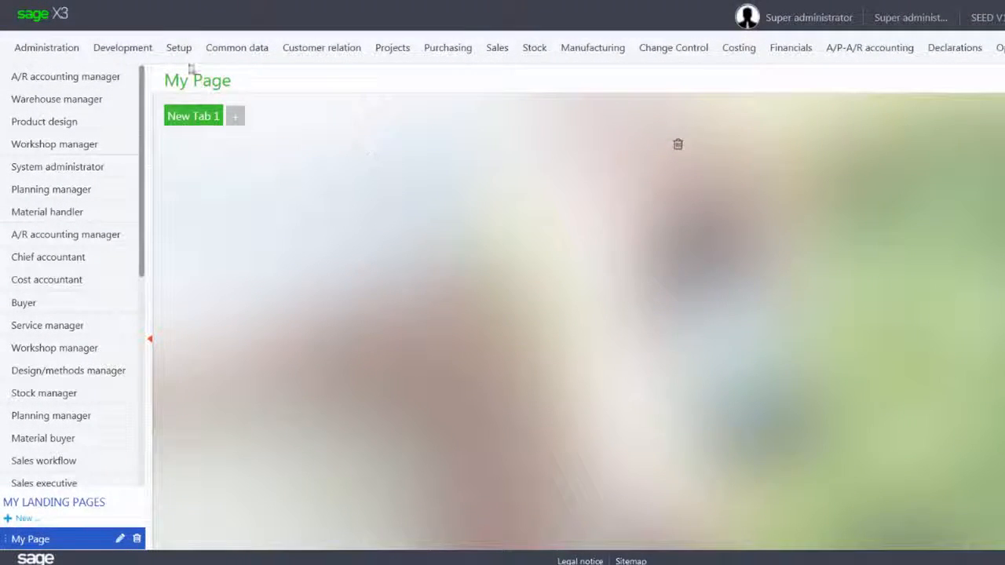
Open the financial automatic journals setup, filter the entry codes by sihi2 and select the SIHI2 Customer Invoice Increase Line journal.
{"action": "left_click", "coordinate": [179, 48]}
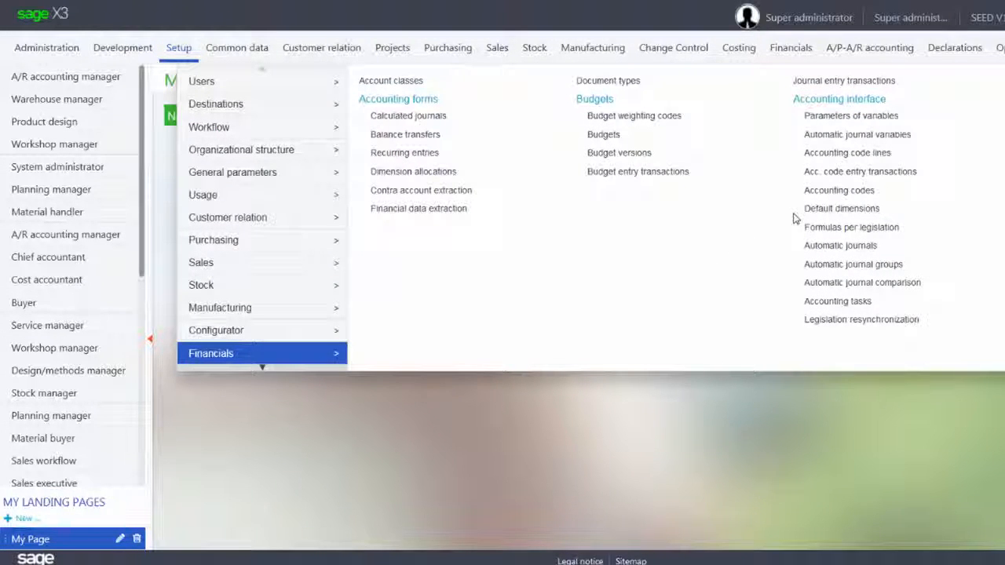
{"action": "left_click", "coordinate": [815, 249]}
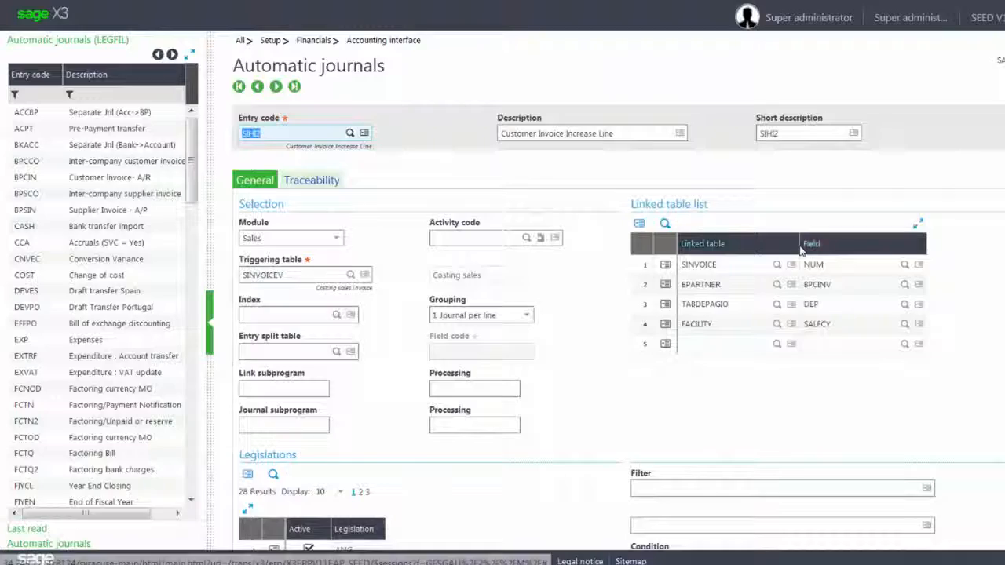
{"action": "left_click", "coordinate": [35, 94]}
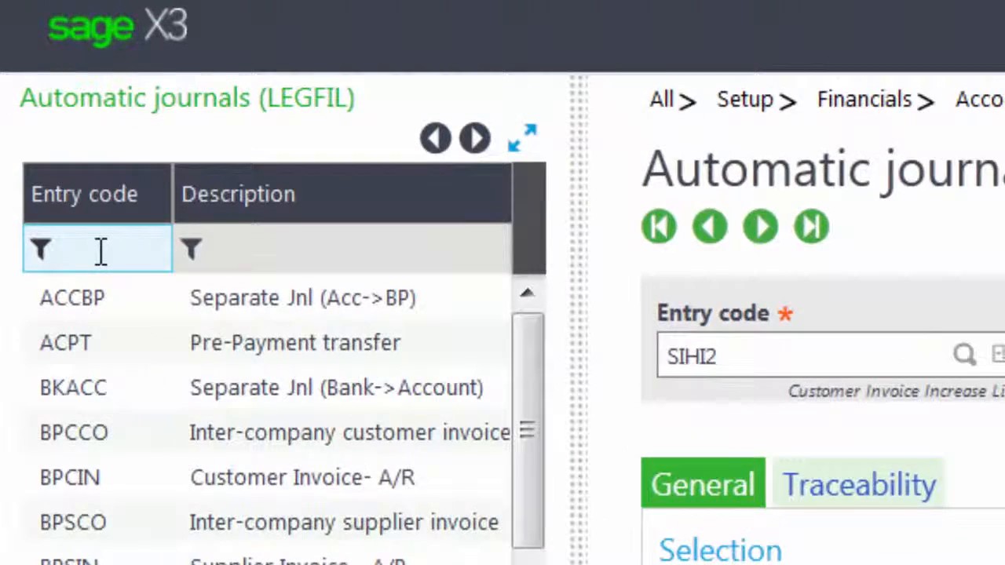
{"action": "type", "text": "shi"}
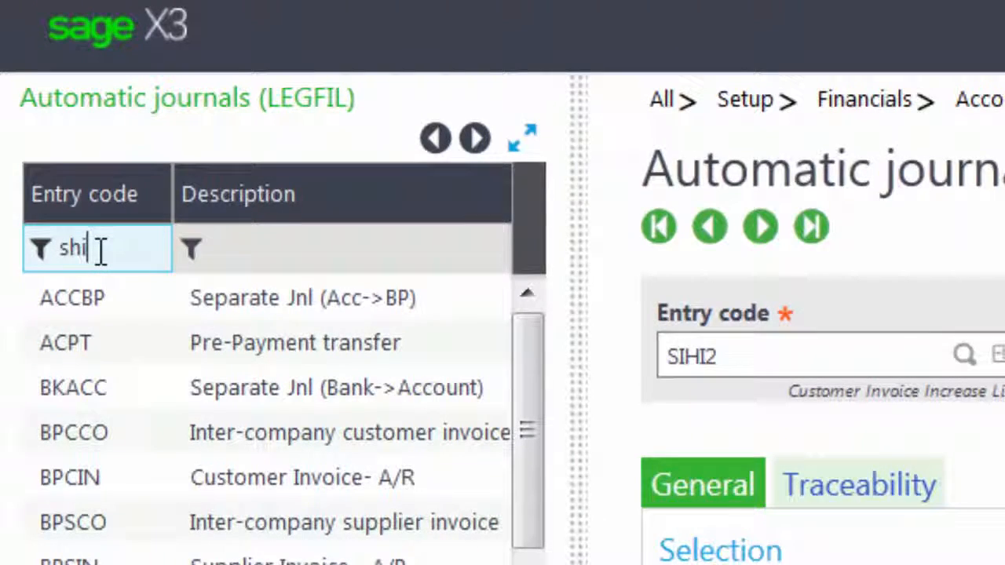
{"action": "key", "text": "BackSpace"}
{"action": "key", "text": "BackSpace"}
{"action": "type", "text": "i"}
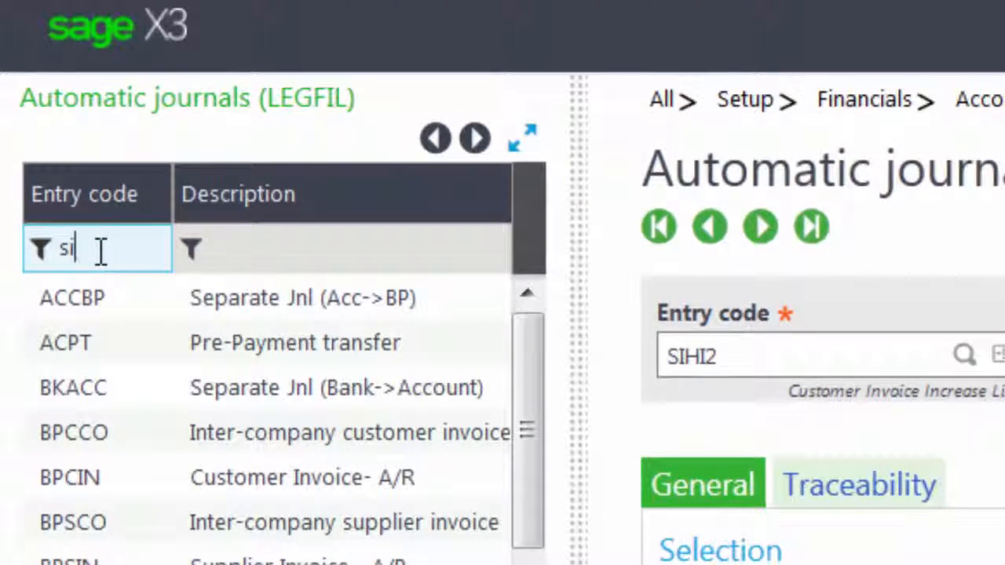
{"action": "type", "text": "hi2"}
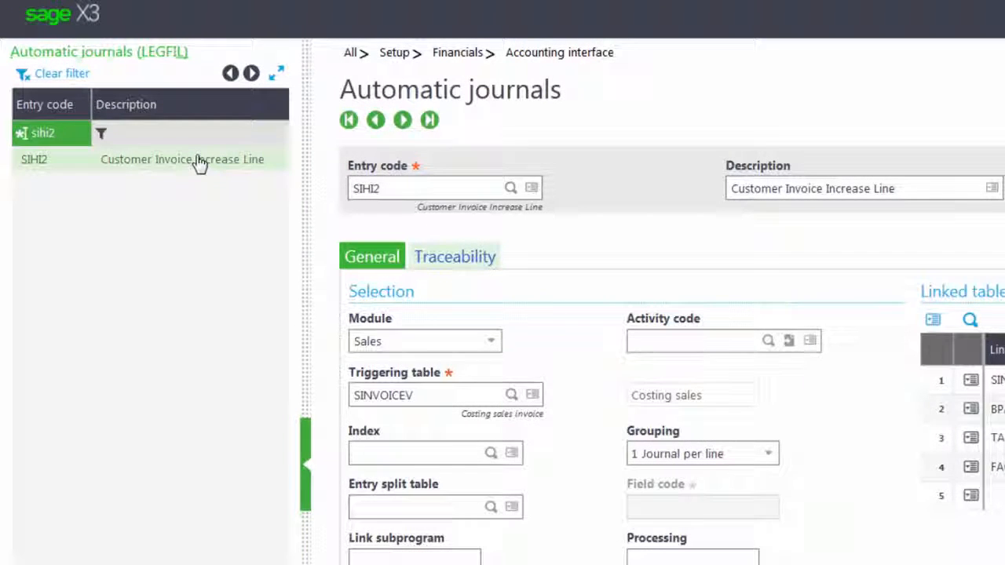
{"action": "left_click", "coordinate": [198, 161]}
Duplicate the SIHI2 automatic journal under the entry code YSIHI and confirm the duplication.
{"action": "left_click", "coordinate": [396, 185]}
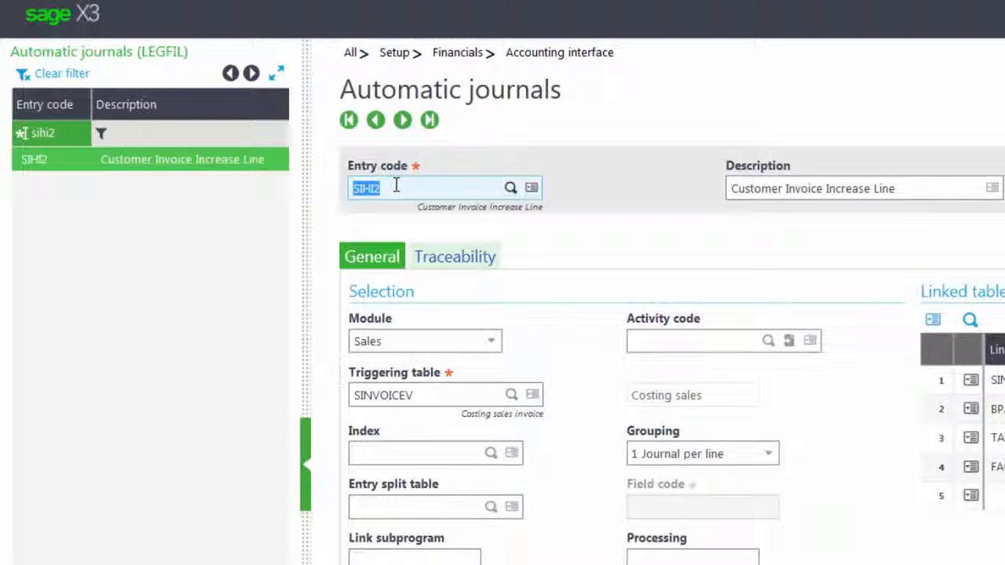
{"action": "left_click", "coordinate": [367, 191]}
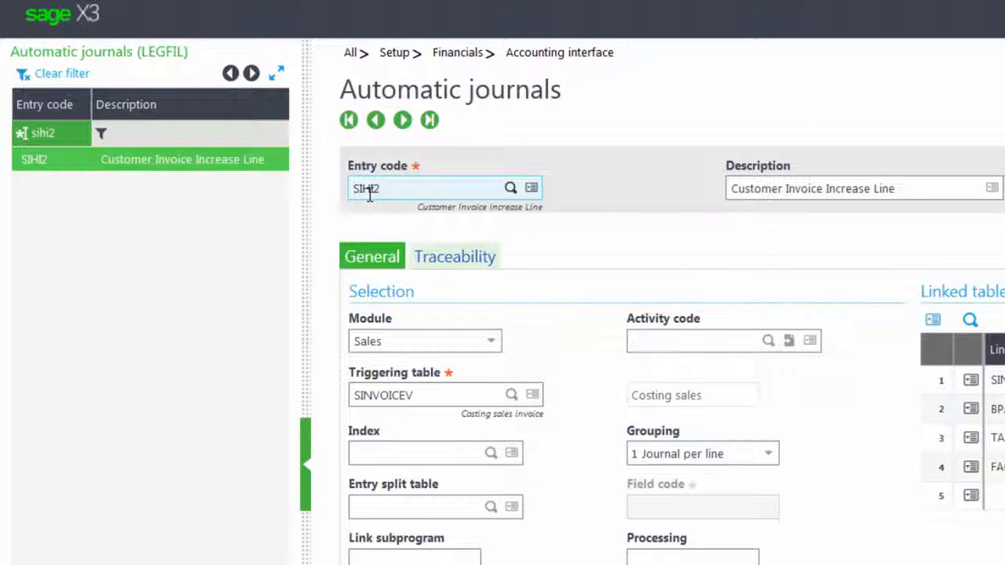
{"action": "type", "text": "z"}
{"action": "type", "text": "YSIHI"}
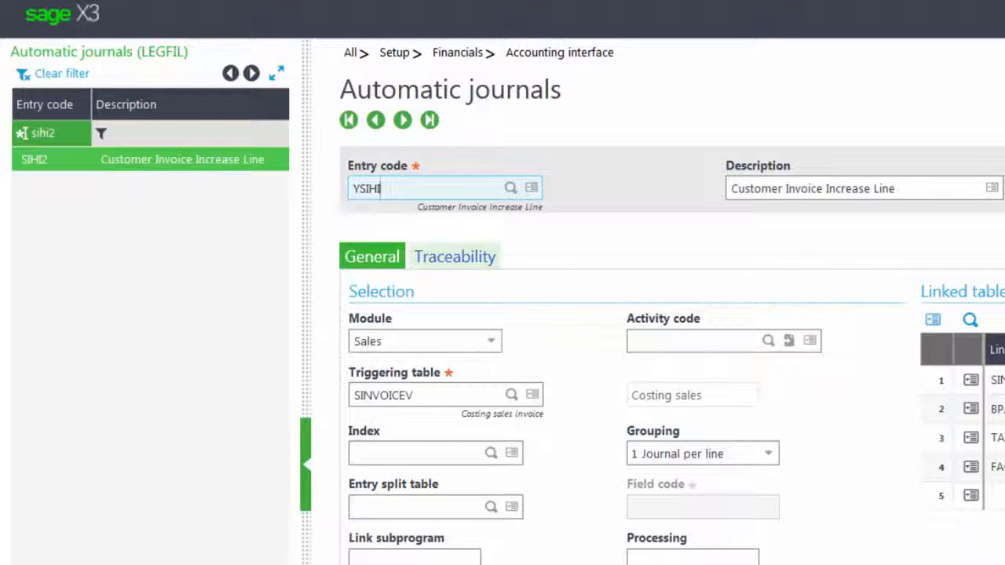
{"action": "key", "text": "Tab"}
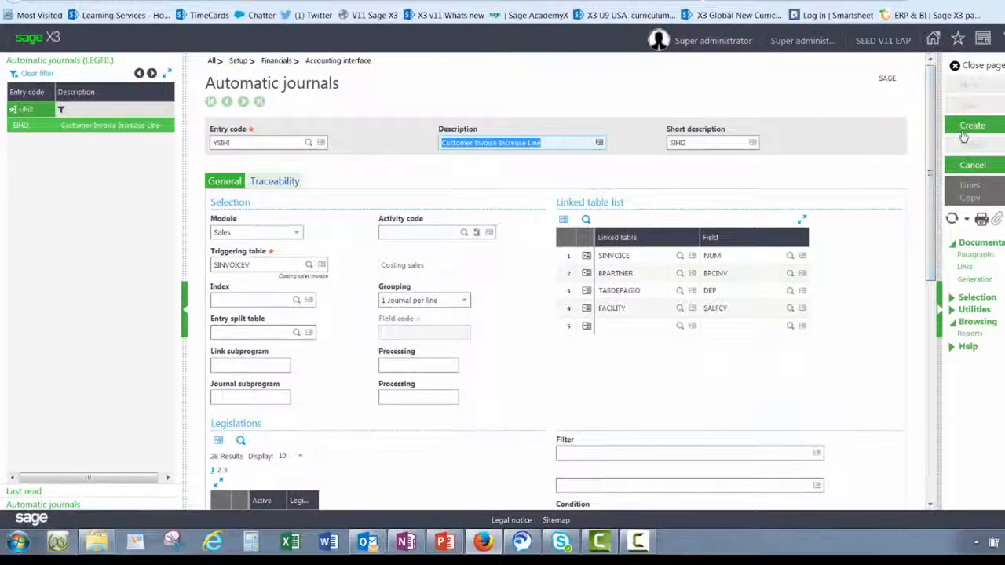
{"action": "left_click", "coordinate": [965, 131]}
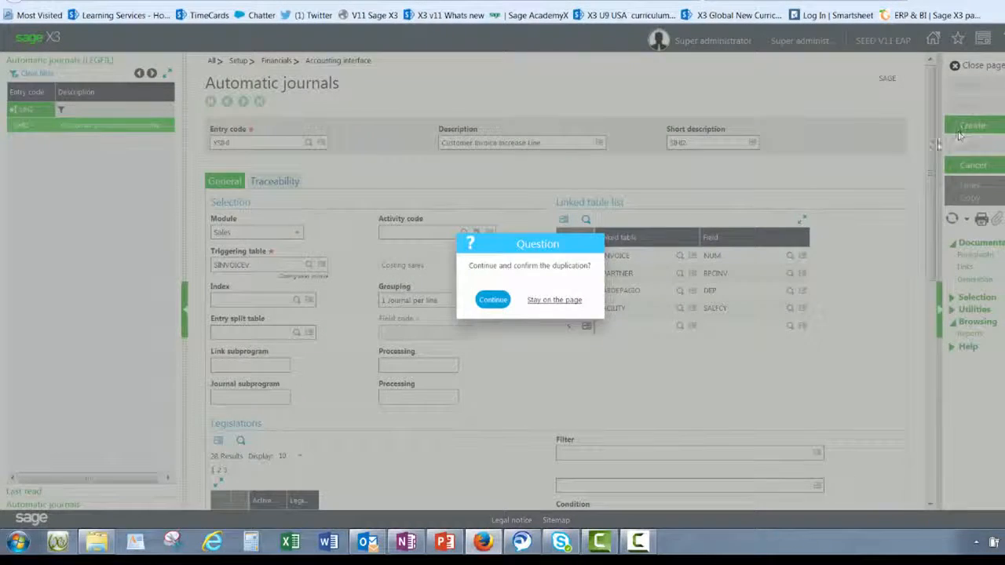
{"action": "left_click", "coordinate": [493, 302]}
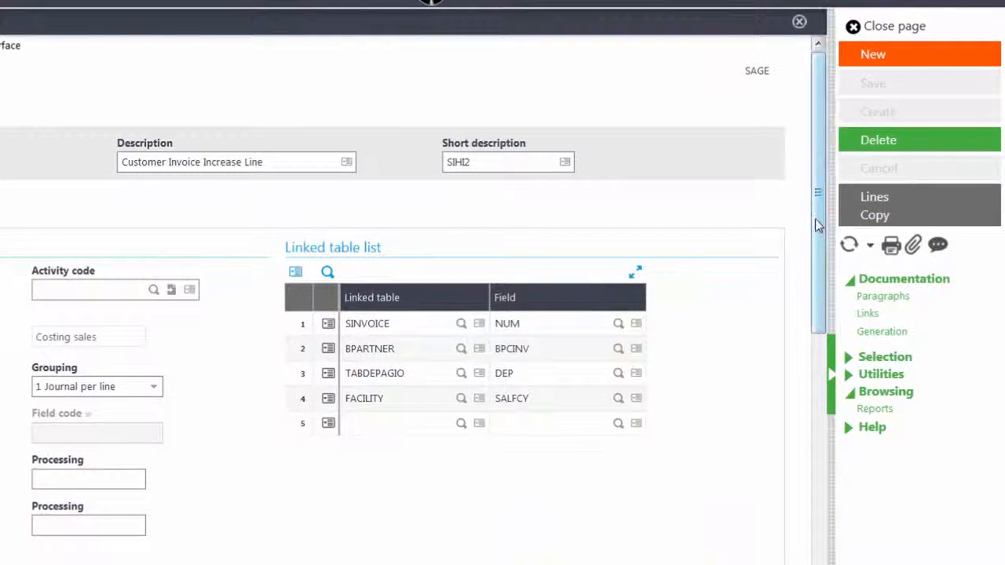
Open the lines of the YSIHI journal and go to the accounting codes of the Item line Sales Revenue line.
{"action": "left_click_drag", "start_coordinate": [817, 228], "coordinate": [829, 438]}
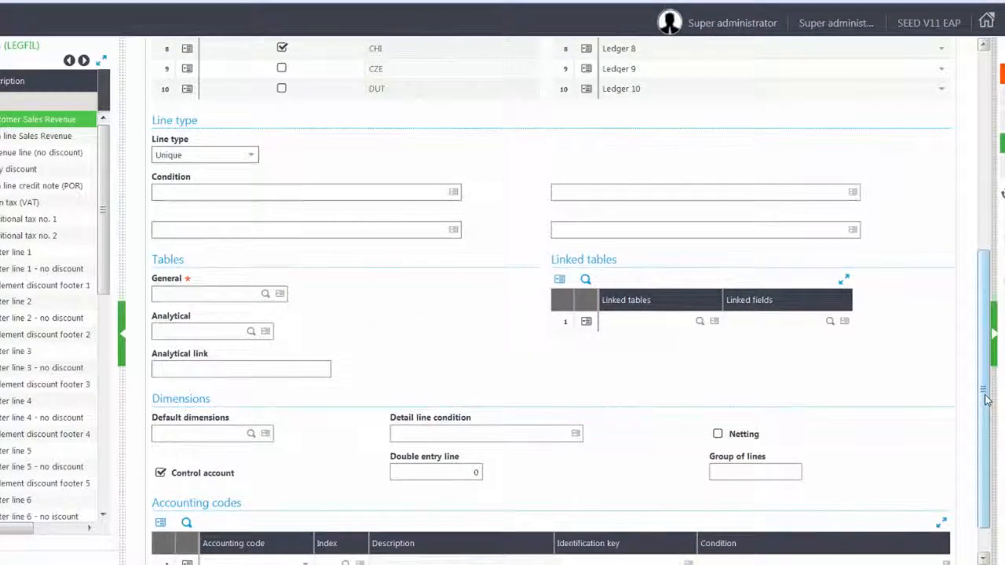
{"action": "left_click_drag", "start_coordinate": [986, 398], "coordinate": [981, 459]}
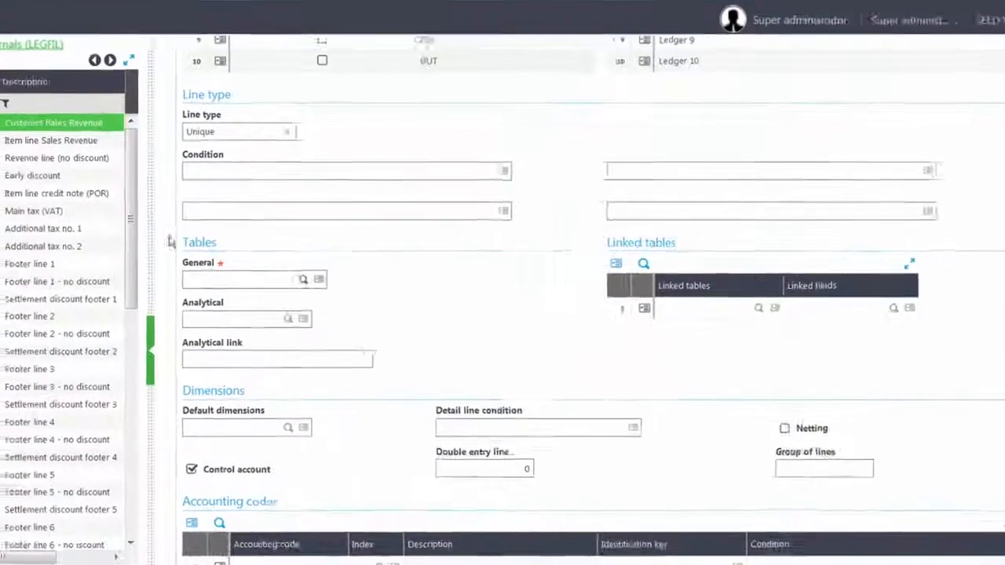
{"action": "left_click", "coordinate": [165, 154]}
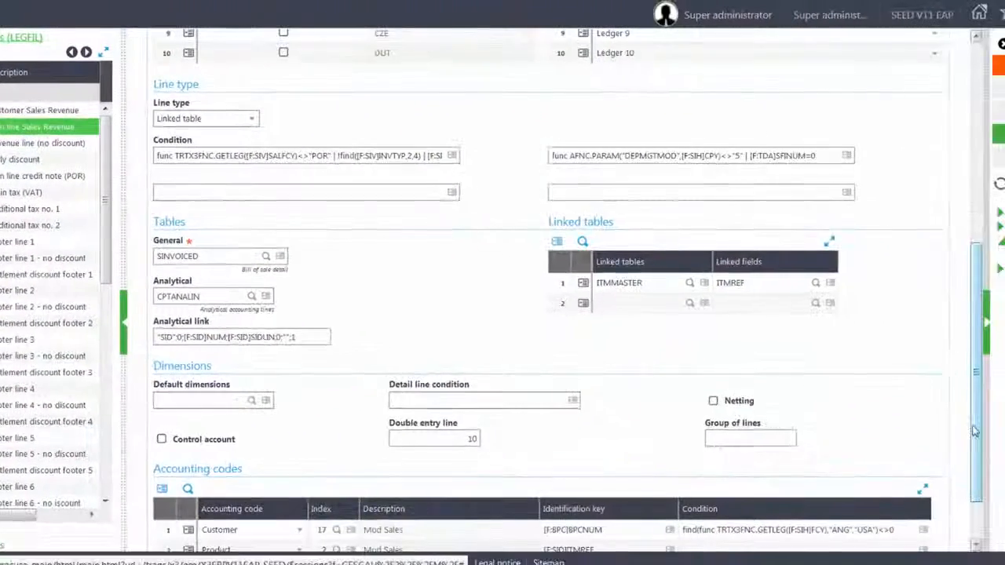
{"action": "left_click_drag", "start_coordinate": [976, 431], "coordinate": [985, 483]}
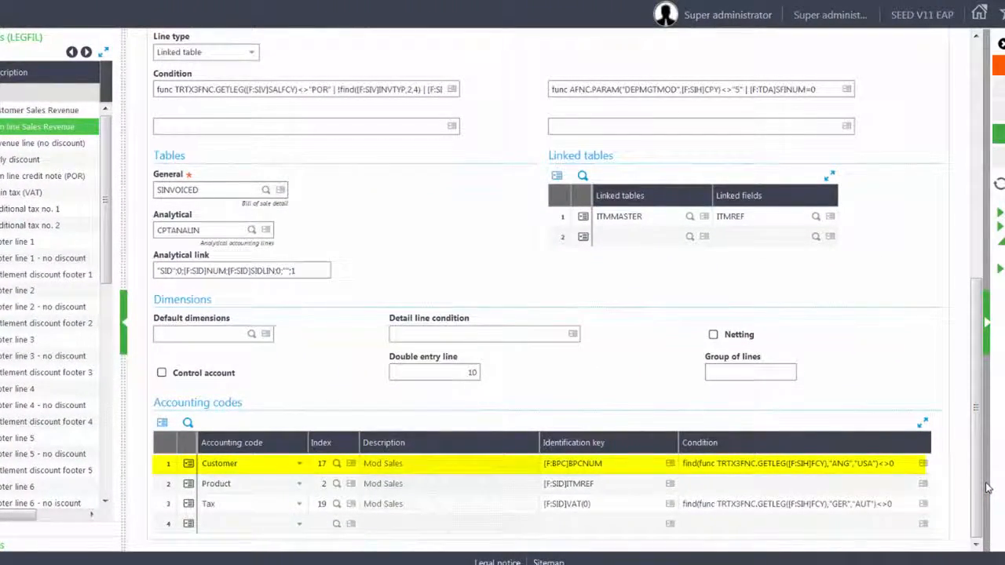
Set the index of the Customer and Product accounting codes to "Mod sales by product type and" on the Item line Sales Revenue line.
{"action": "left_click", "coordinate": [339, 465]}
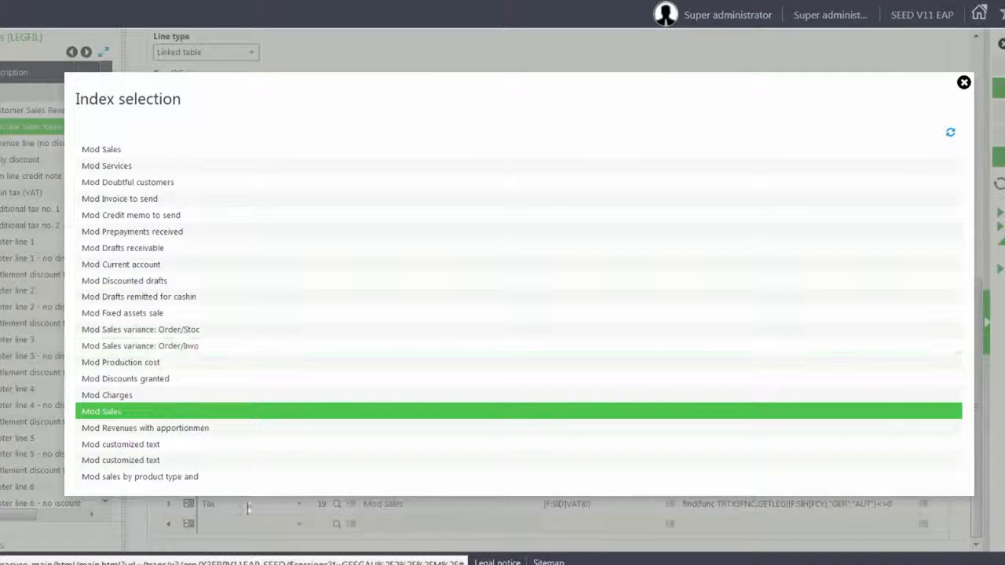
{"action": "left_click", "coordinate": [128, 477]}
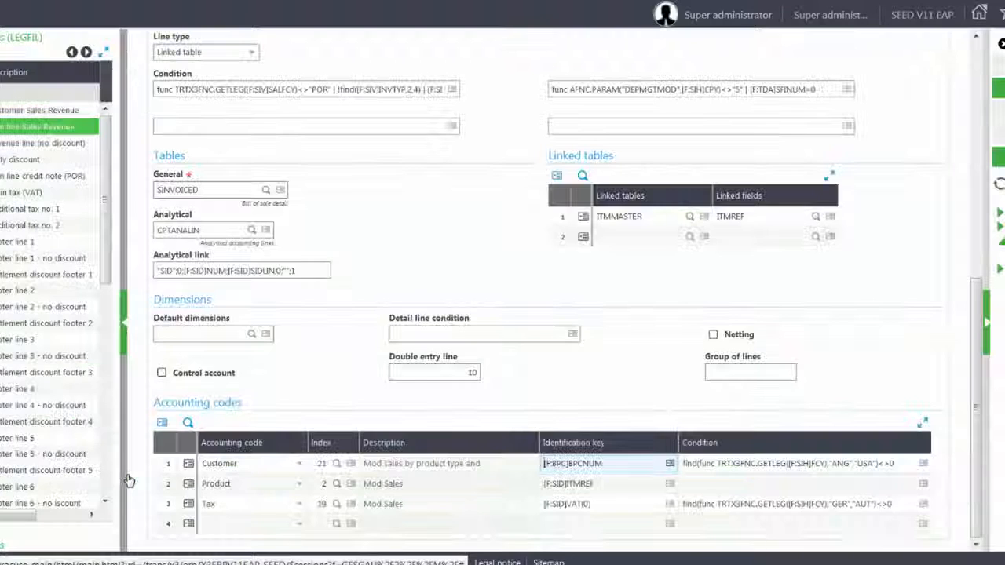
{"action": "left_click", "coordinate": [337, 484]}
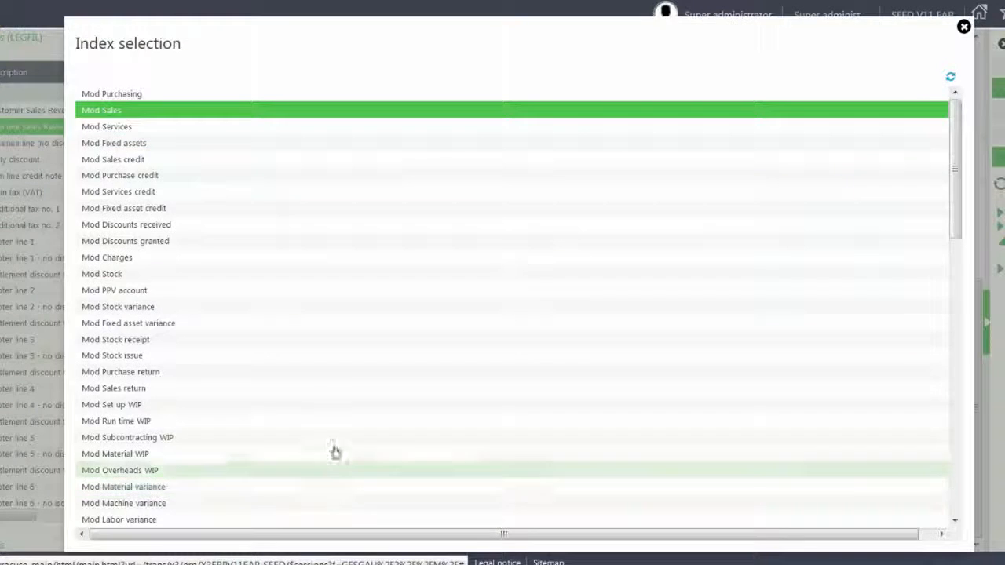
{"action": "left_click_drag", "start_coordinate": [957, 224], "coordinate": [950, 519]}
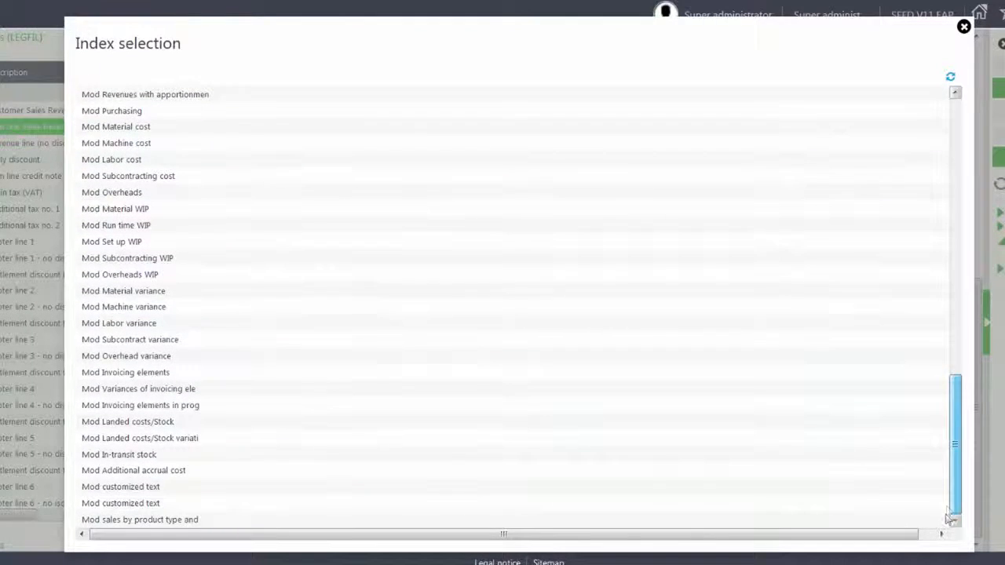
{"action": "left_click", "coordinate": [176, 521]}
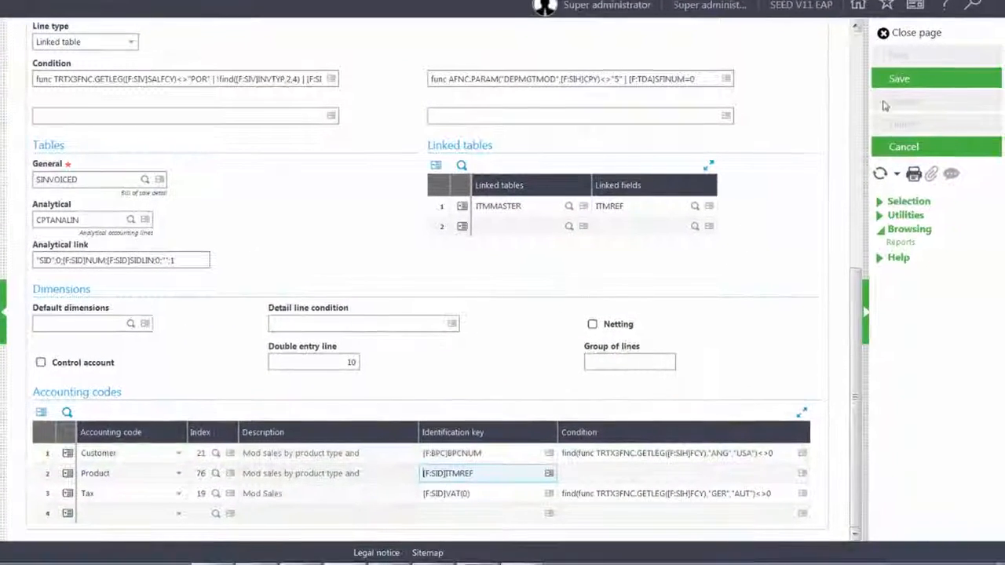
Save the changed lines of the YSIHI automatic journal and close the automatic journals setup.
{"action": "left_click", "coordinate": [898, 80]}
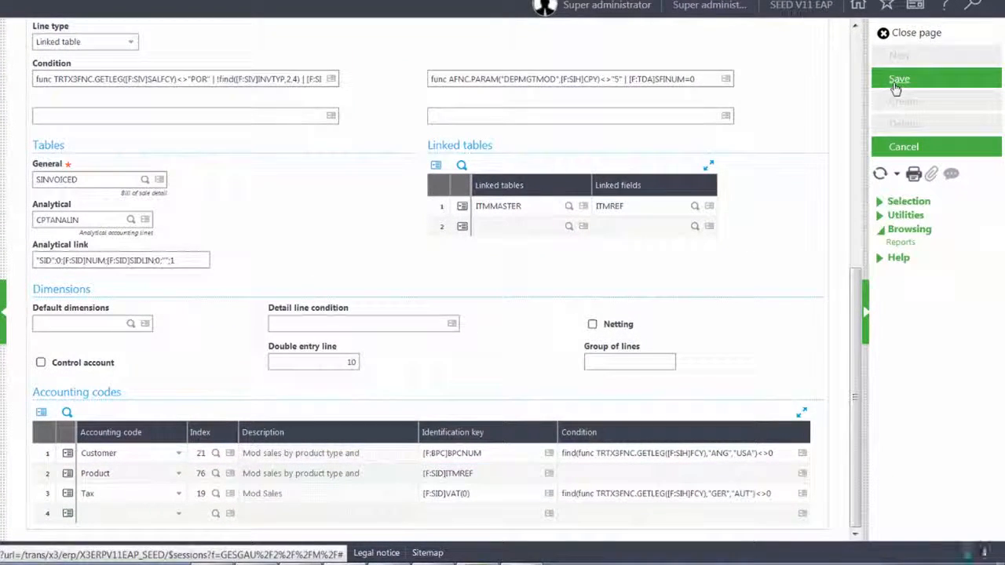
{"action": "left_click", "coordinate": [915, 36]}
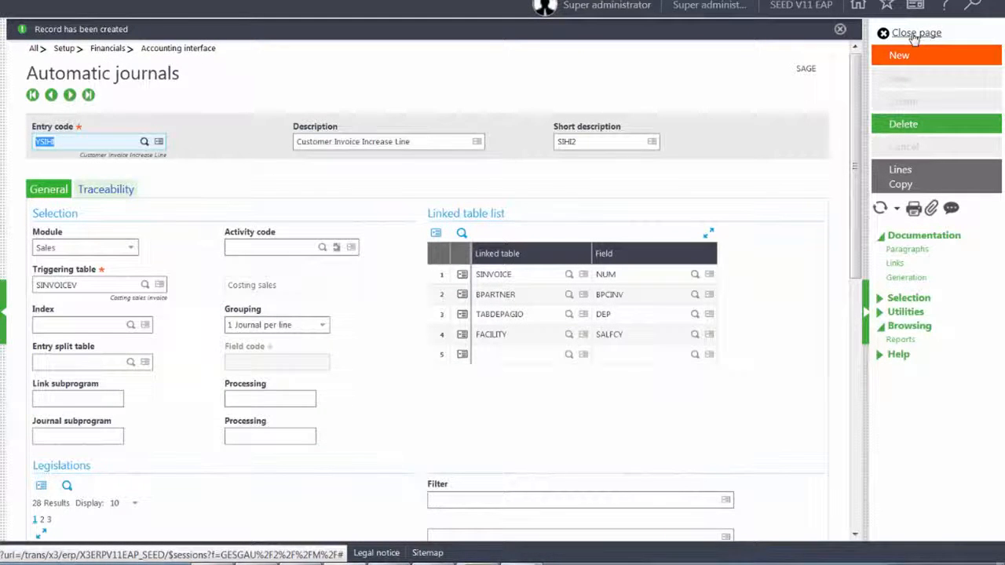
{"action": "left_click", "coordinate": [915, 35]}
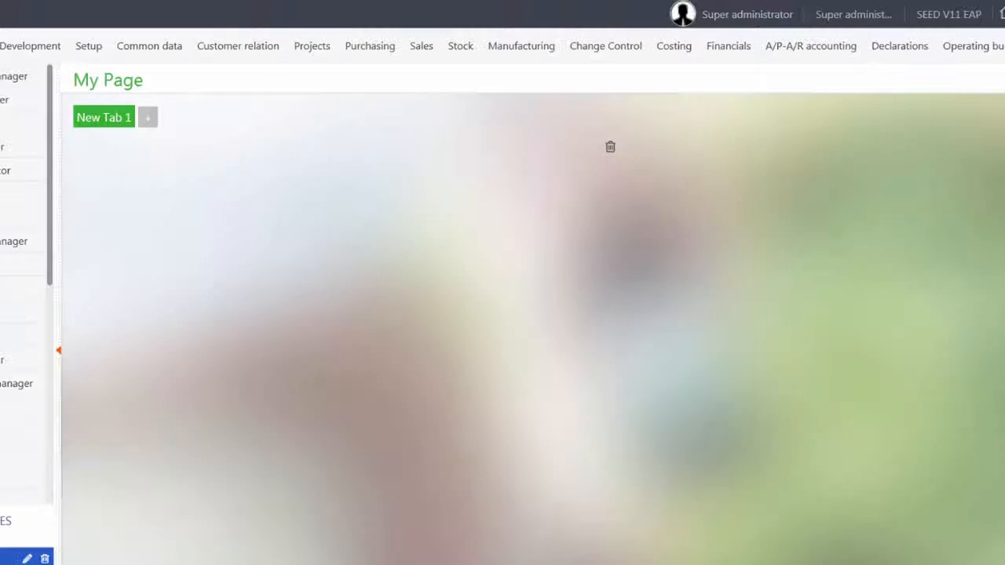
Open the sales invoice types setup, filter the types by dir and select the DIR Direct Sales Invoice type.
{"action": "mouse_move", "coordinate": [1003, 45]}
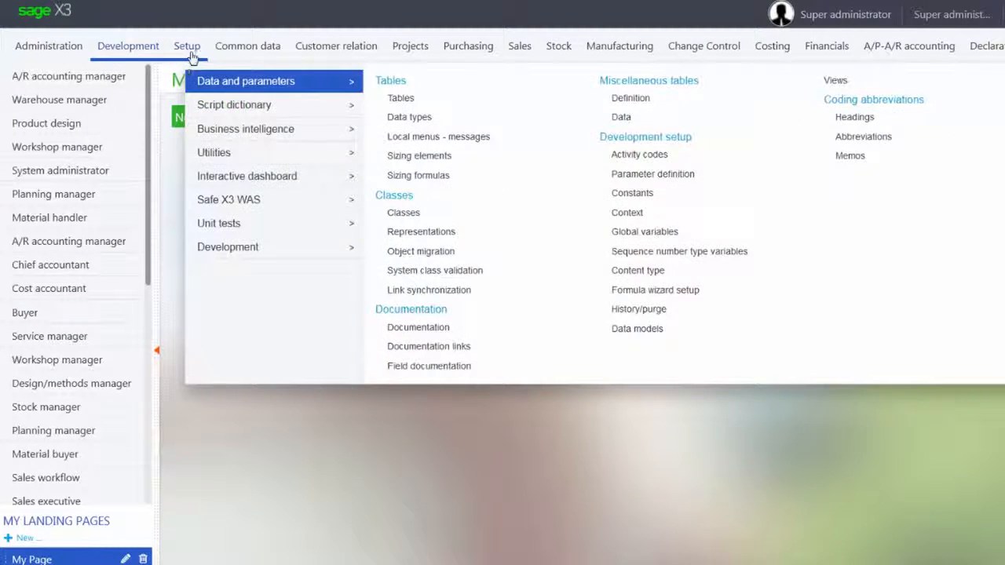
{"action": "mouse_move", "coordinate": [194, 55]}
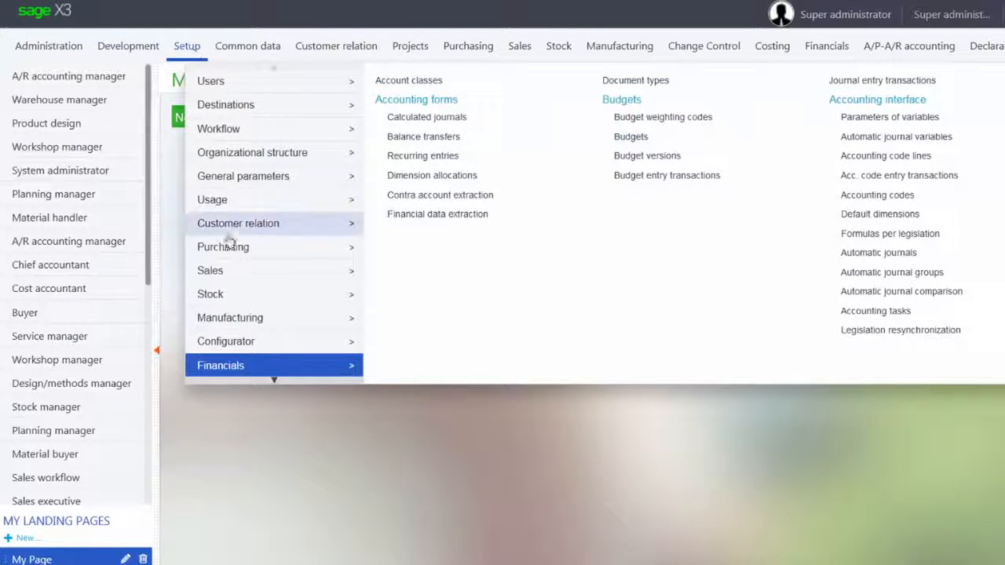
{"action": "mouse_move", "coordinate": [217, 277]}
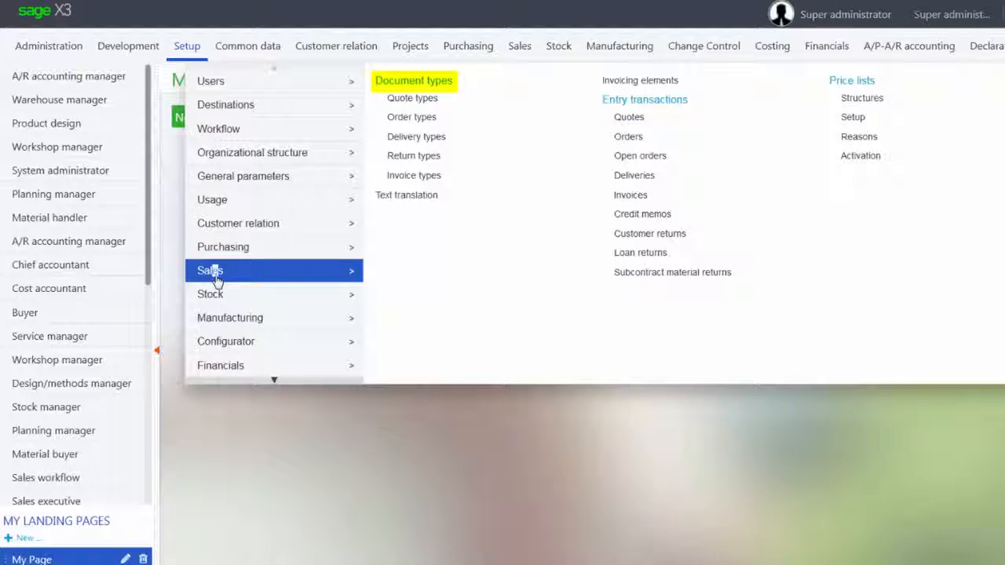
{"action": "mouse_move", "coordinate": [248, 257]}
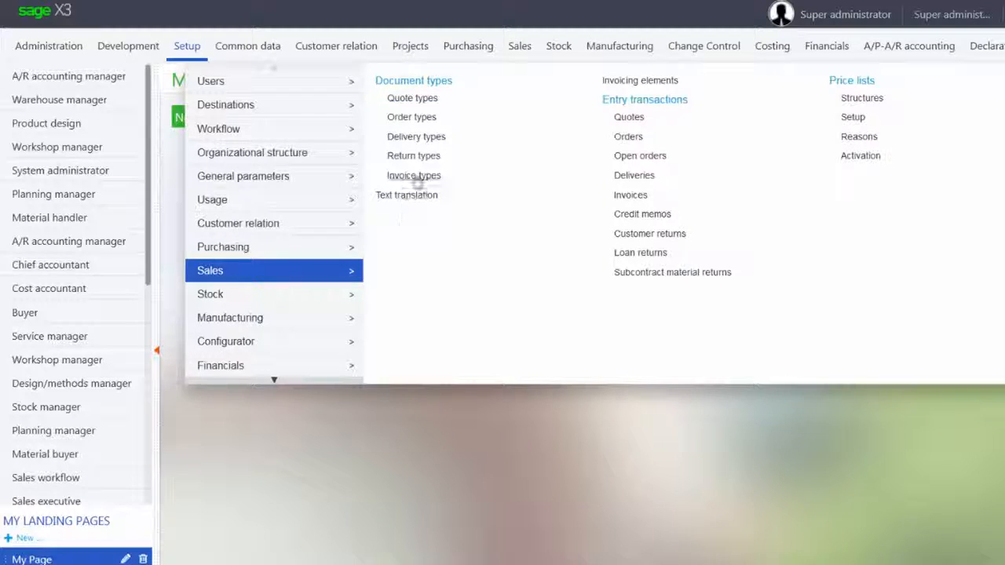
{"action": "left_click", "coordinate": [414, 176]}
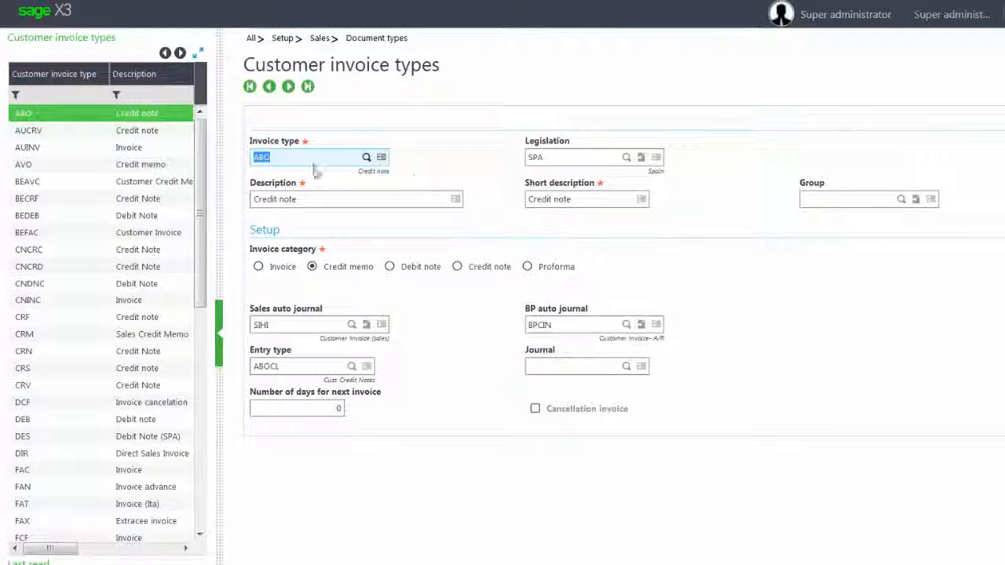
{"action": "left_click", "coordinate": [70, 95]}
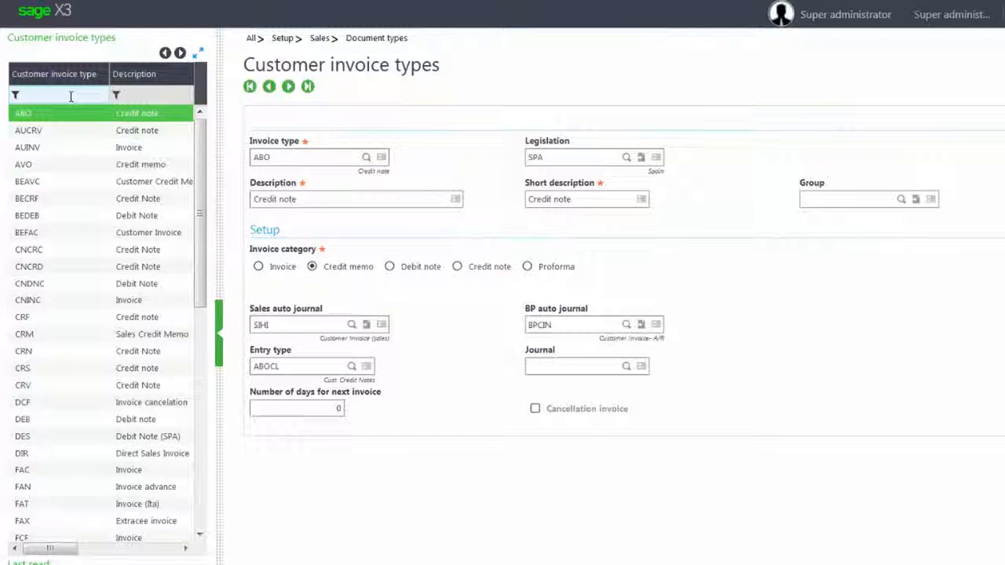
{"action": "type", "text": "c"}
{"action": "type", "text": "i"}
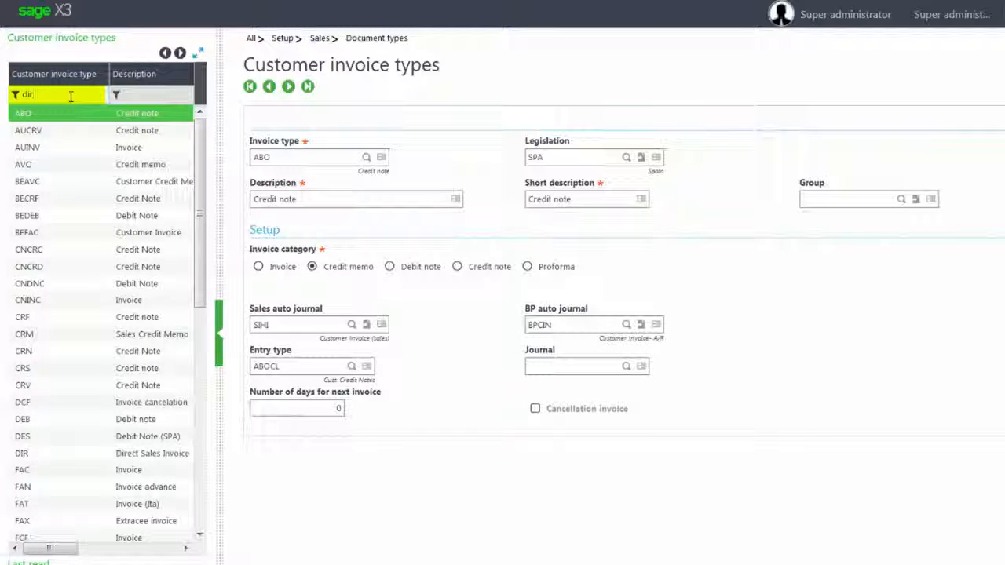
{"action": "type", "text": "r"}
{"action": "key", "text": "Return"}
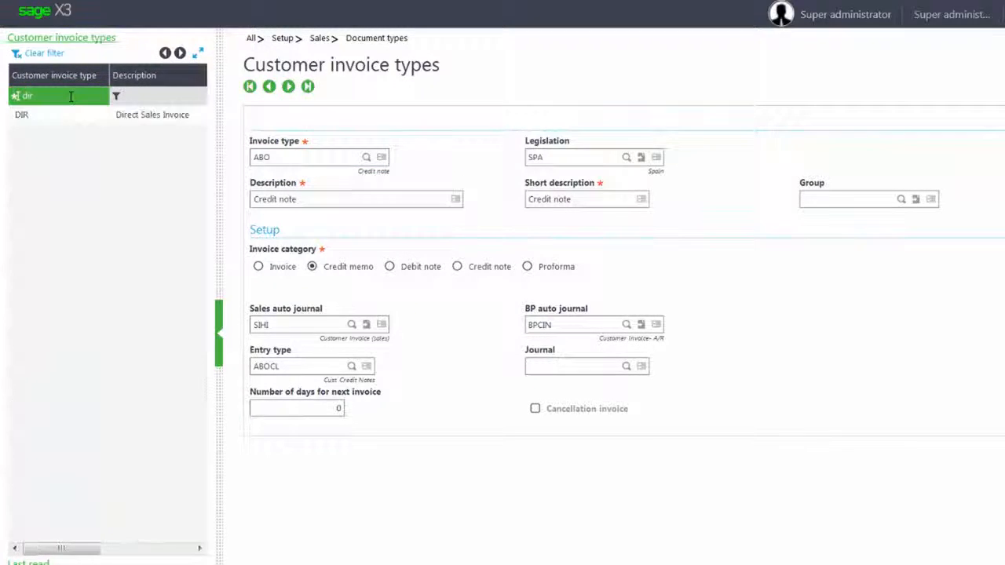
{"action": "left_click", "coordinate": [42, 122]}
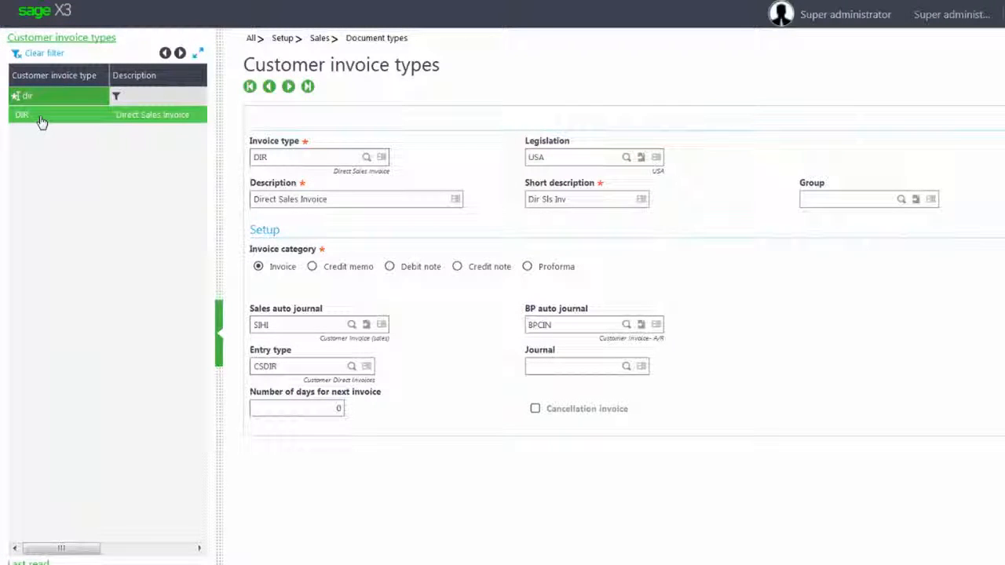
Set the sales auto journal of the DIR invoice type to YSIHI, save and close the page.
{"action": "left_click", "coordinate": [286, 325]}
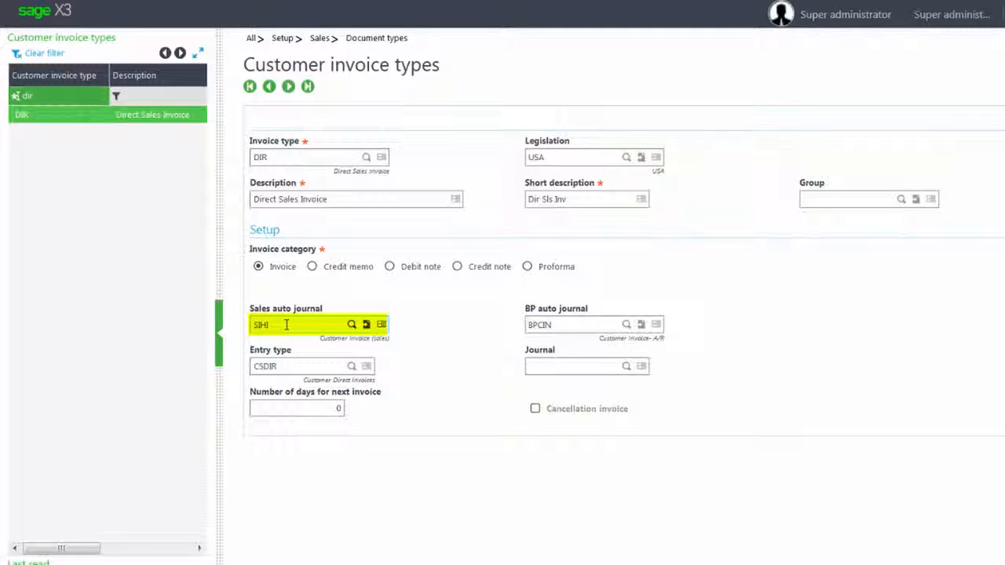
{"action": "type", "text": "y"}
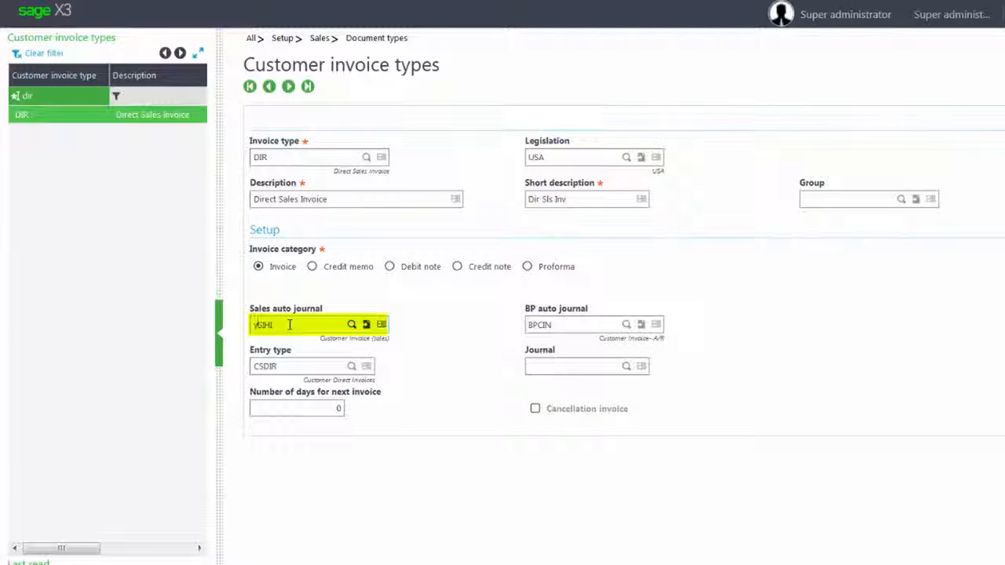
{"action": "key", "text": "Tab"}
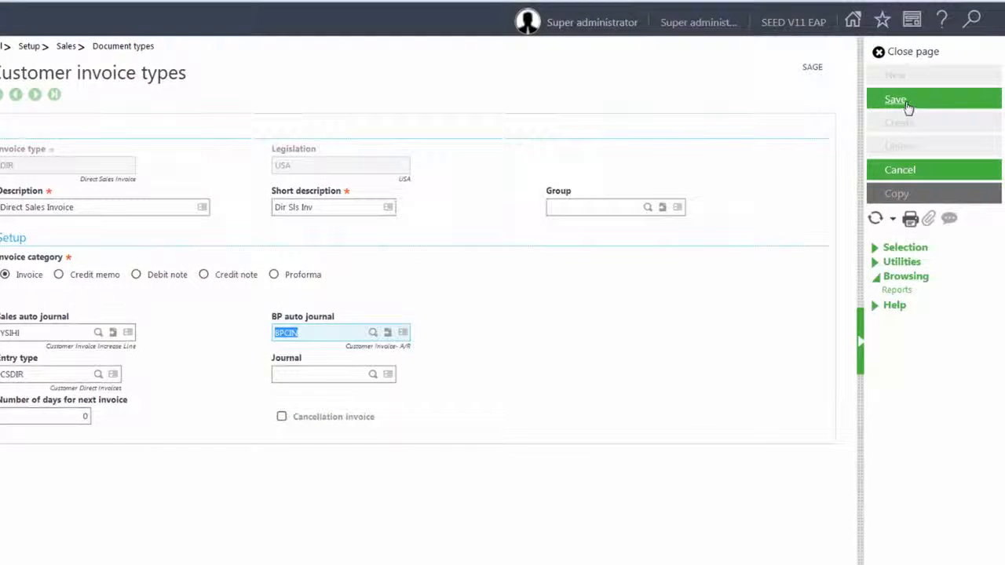
{"action": "left_click", "coordinate": [908, 107]}
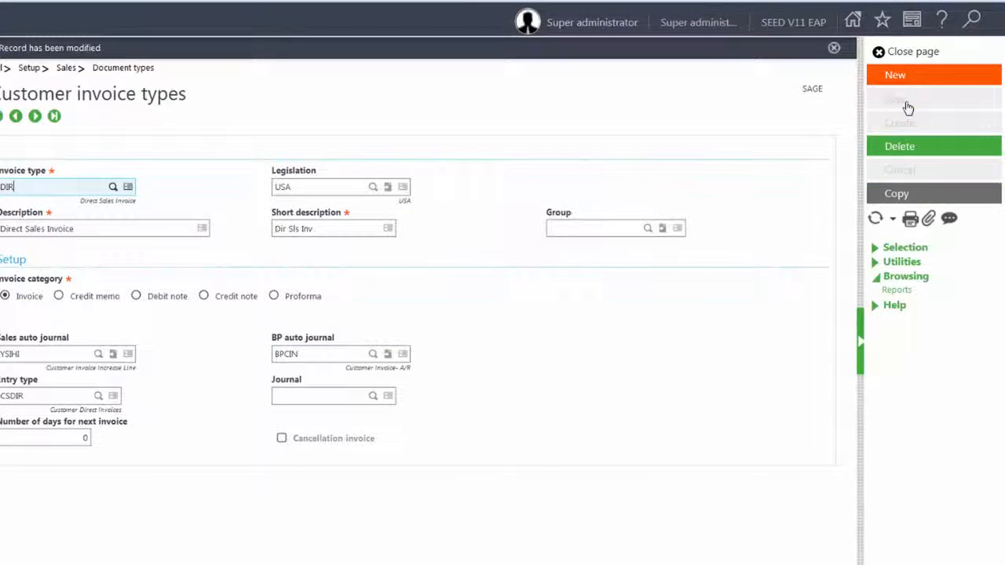
{"action": "left_click", "coordinate": [917, 57]}
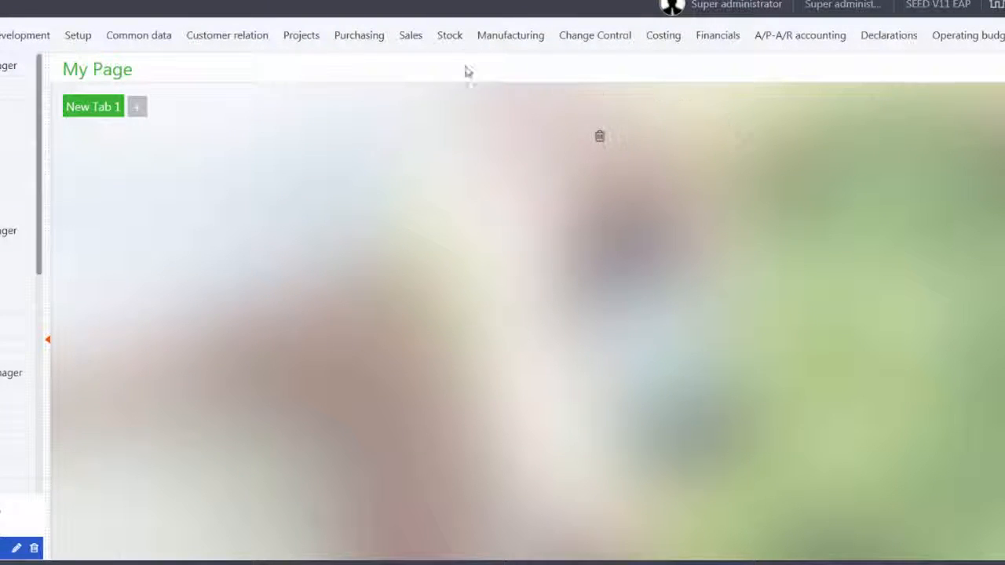
Open sales invoices with the ALL Full entry invoice transaction and start a new invoice.
{"action": "mouse_move", "coordinate": [414, 45]}
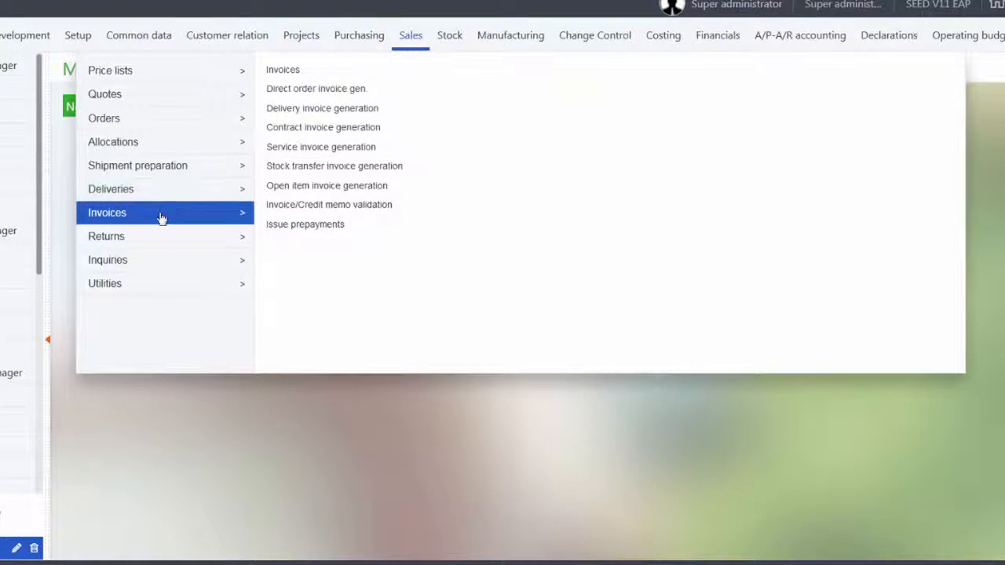
{"action": "left_click", "coordinate": [285, 70]}
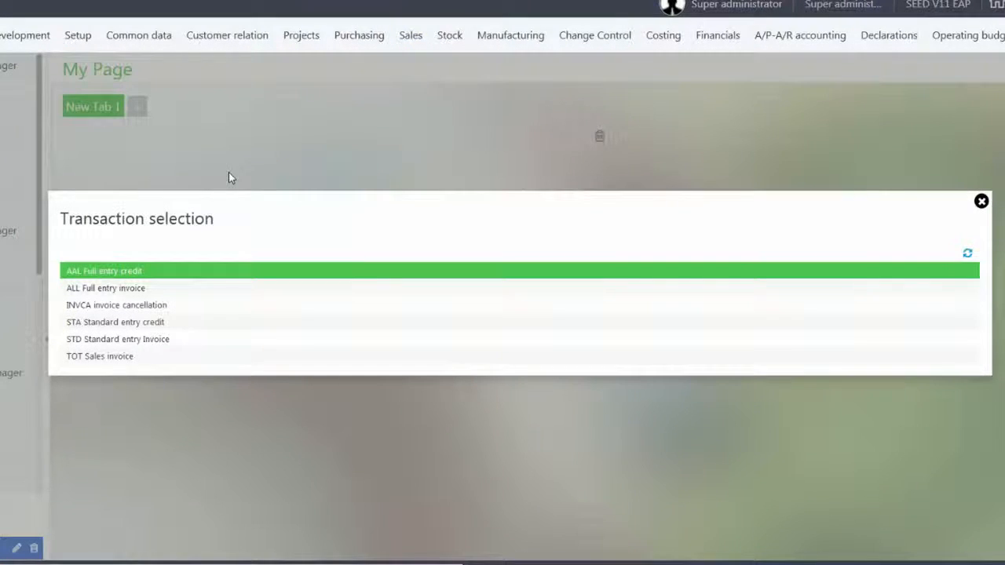
{"action": "left_click", "coordinate": [144, 292]}
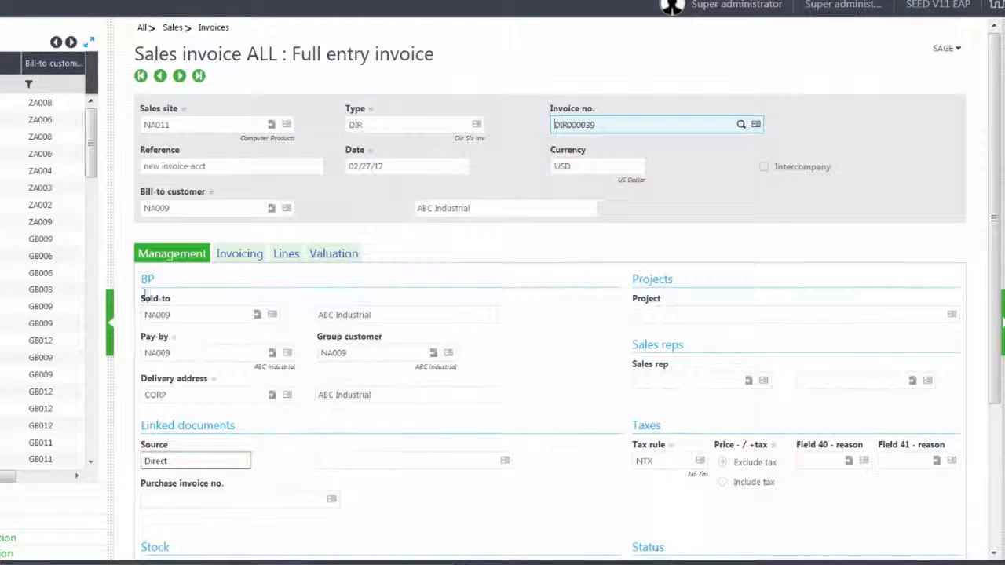
{"action": "left_click", "coordinate": [924, 54]}
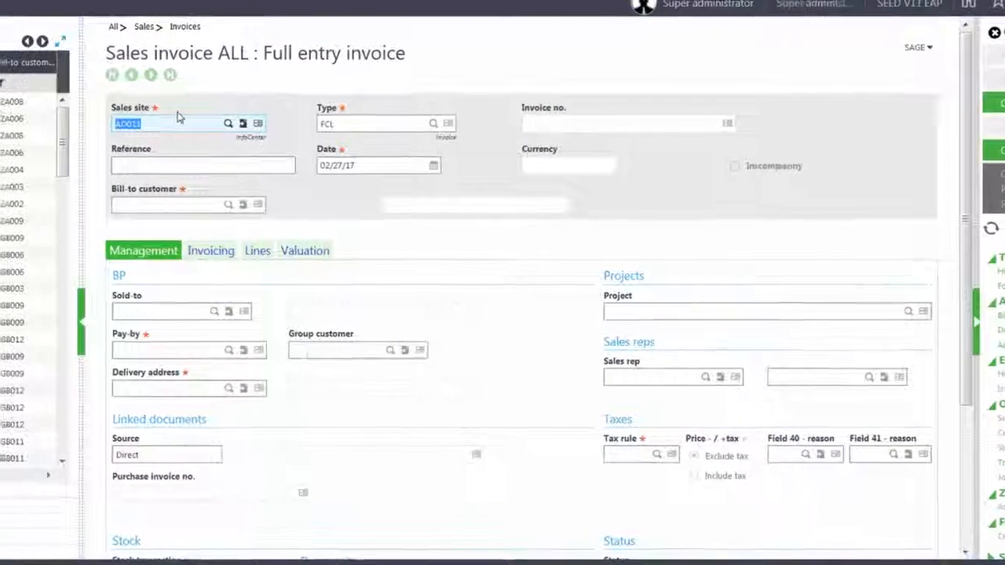
Set the new invoice's sales site to NA011, keep the DIR type, and enter the reference "new acct code".
{"action": "type", "text": "n"}
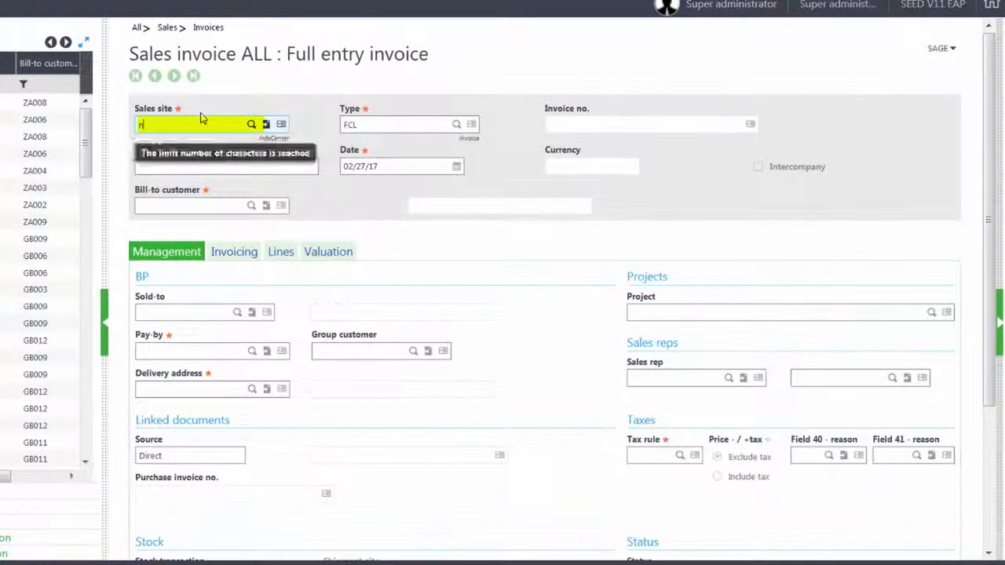
{"action": "type", "text": "a011"}
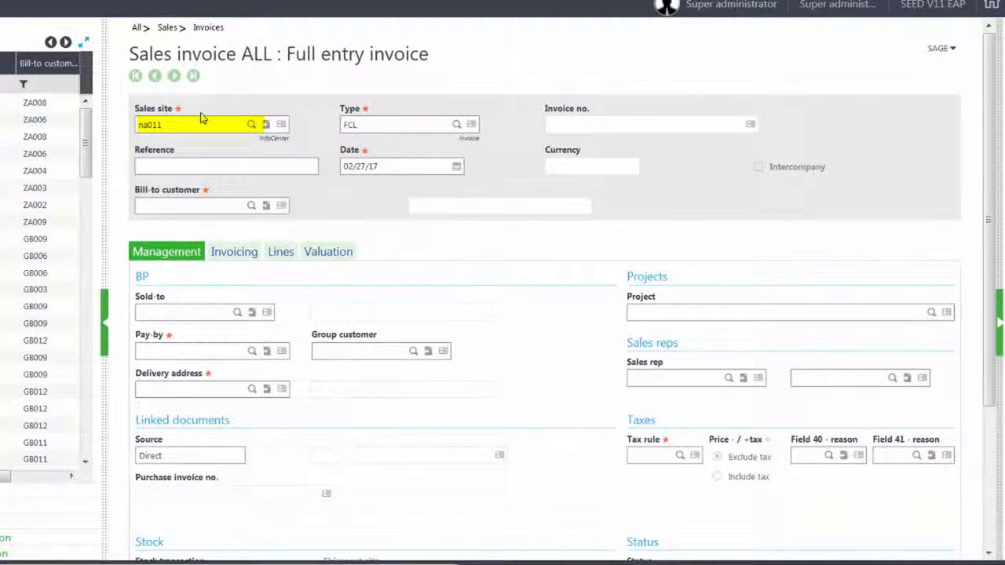
{"action": "key", "text": "Tab"}
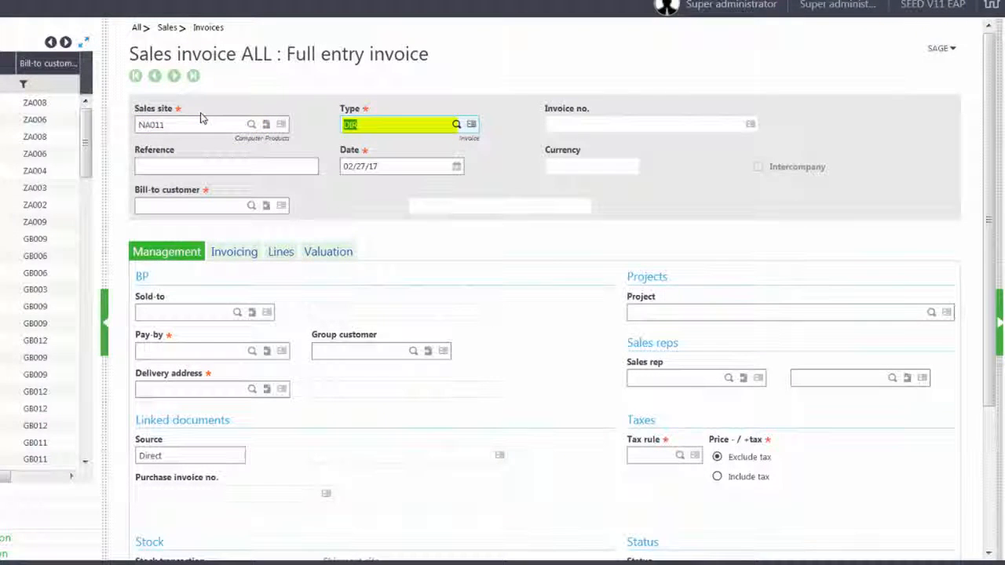
{"action": "left_click", "coordinate": [195, 168]}
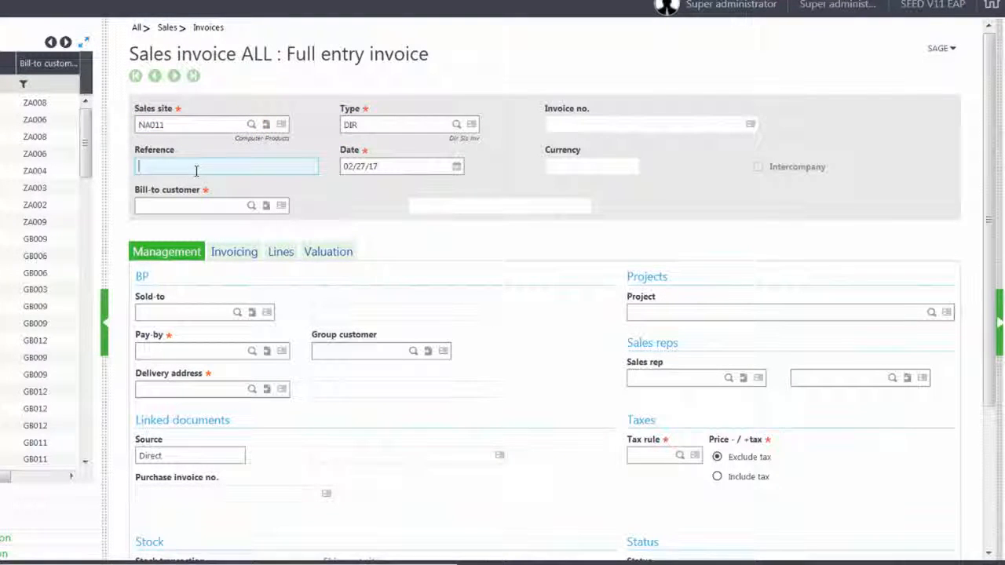
{"action": "type", "text": "new"}
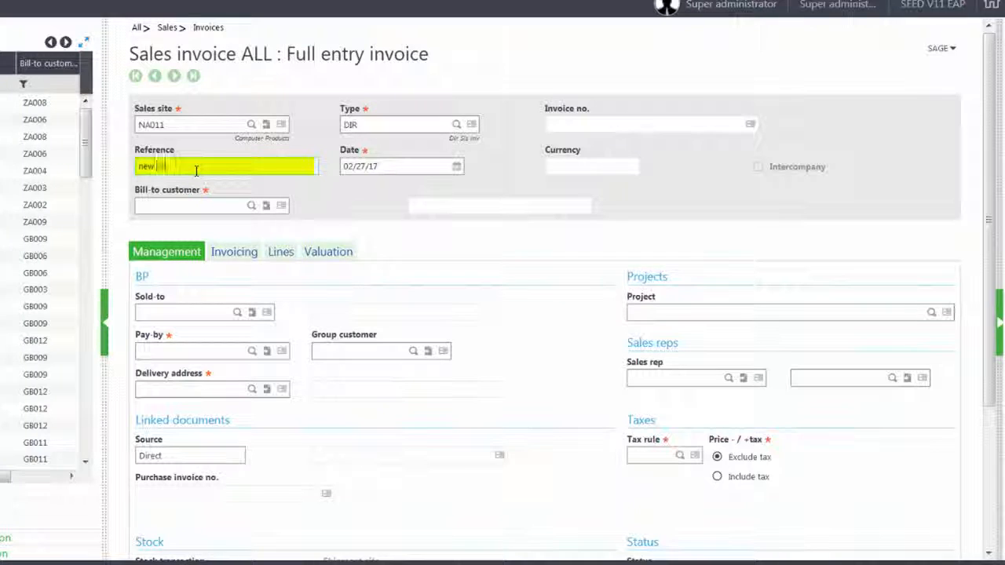
{"action": "type", "text": " acct code"}
{"action": "key", "text": "Tab"}
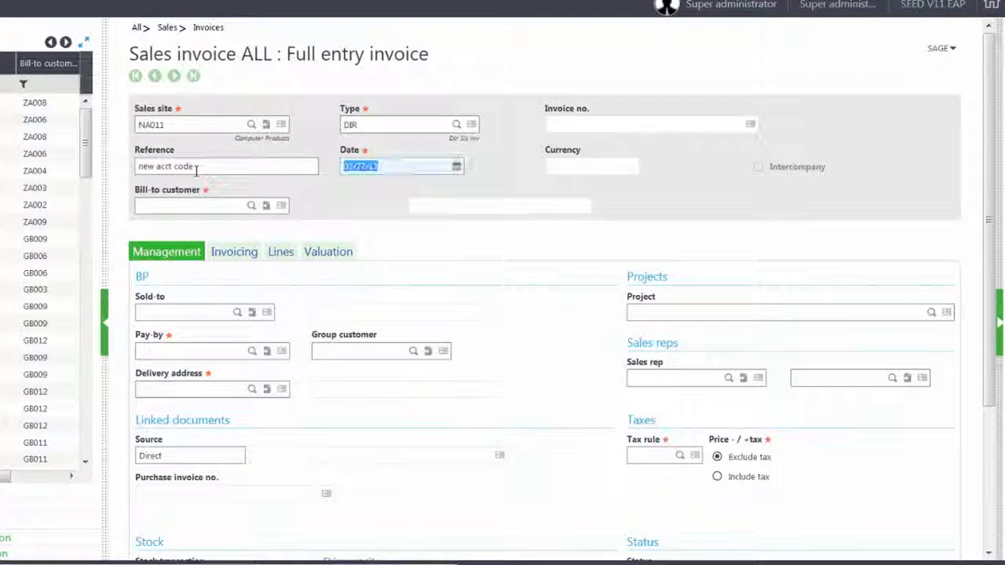
Keep the proposed invoice date and enter the customer code of ABC Industrial as the bill-to customer.
{"action": "key", "text": "Tab"}
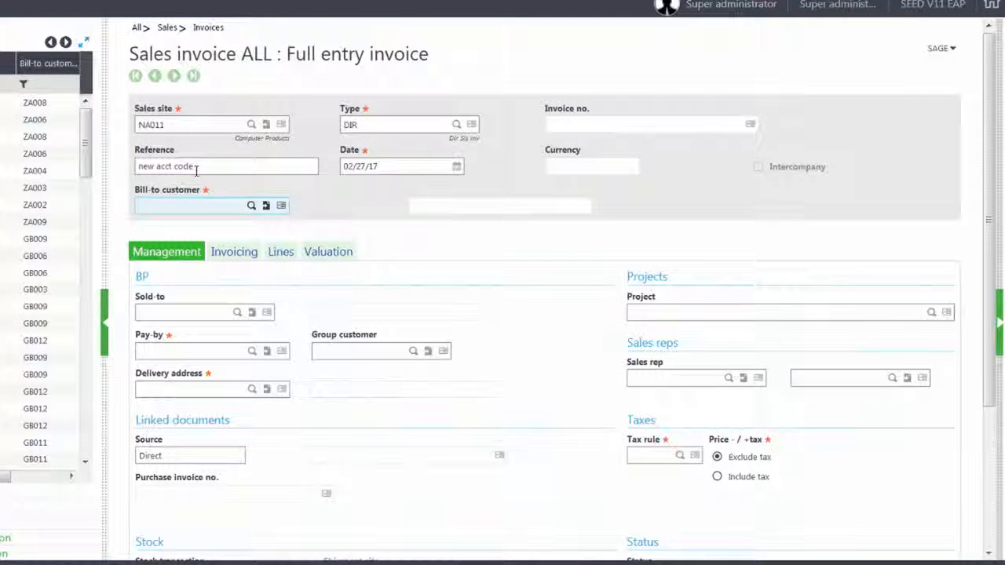
{"action": "type", "text": "na009"}
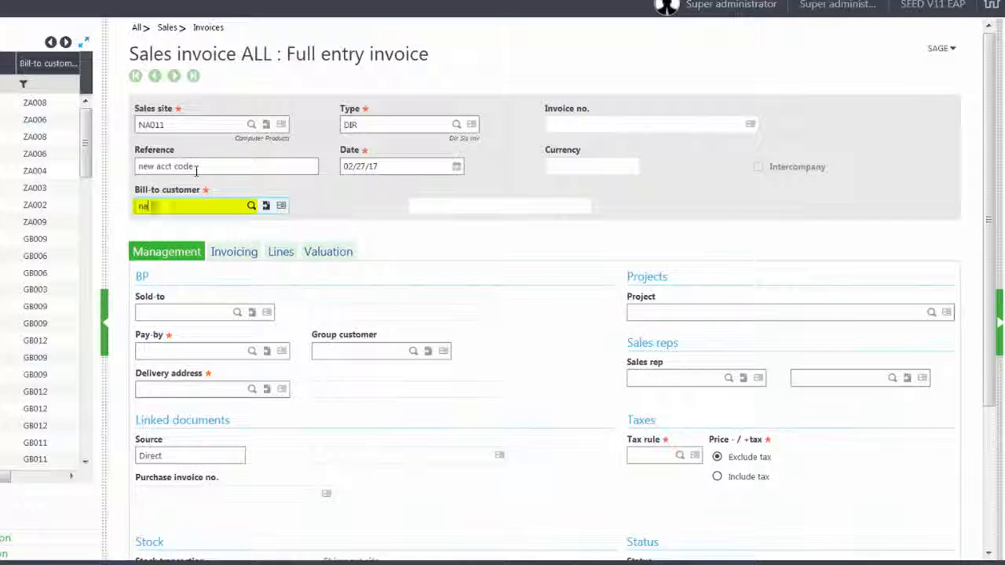
{"action": "key", "text": "Tab"}
{"action": "key", "text": "Tab"}
{"action": "key", "text": "Tab"}
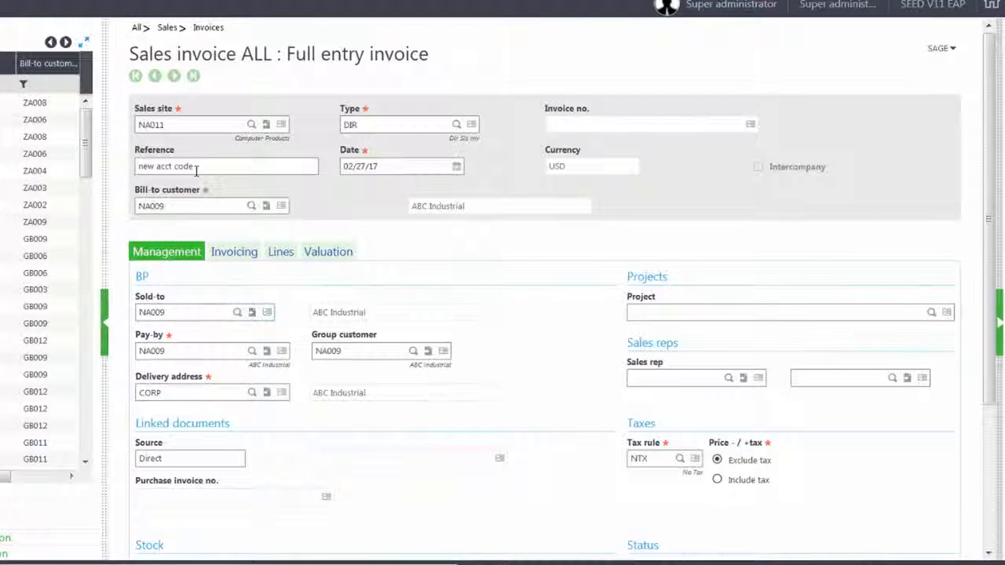
Keep the proposed management details and enter product BMS001 on the first line of the invoice.
{"action": "key", "text": "Tab"}
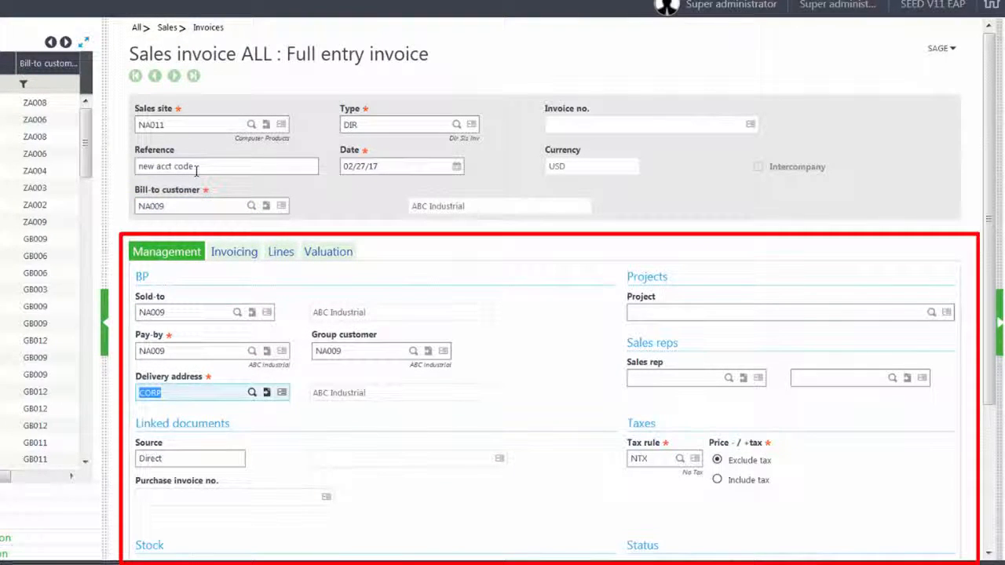
{"action": "key", "text": "Tab"}
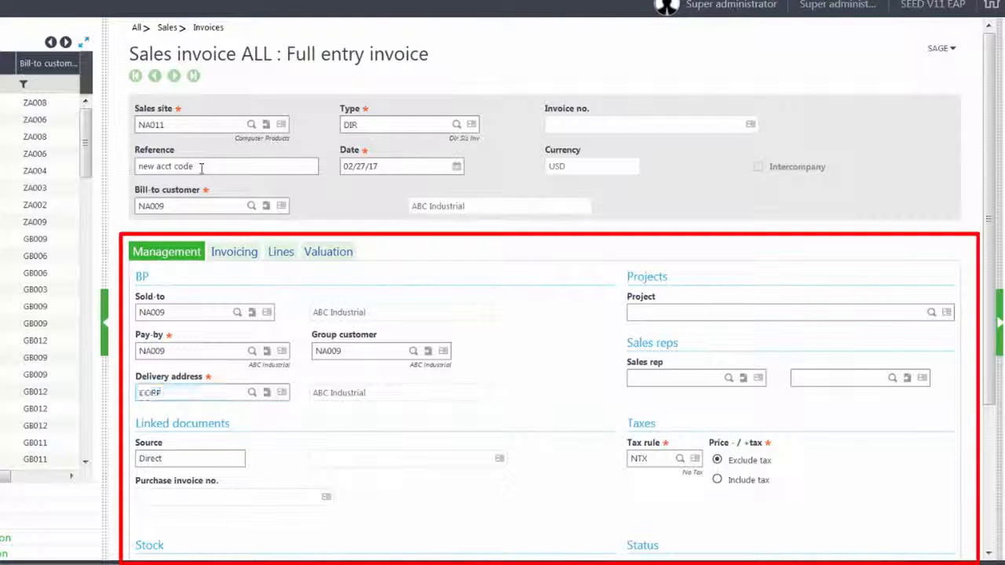
{"action": "left_click", "coordinate": [281, 252]}
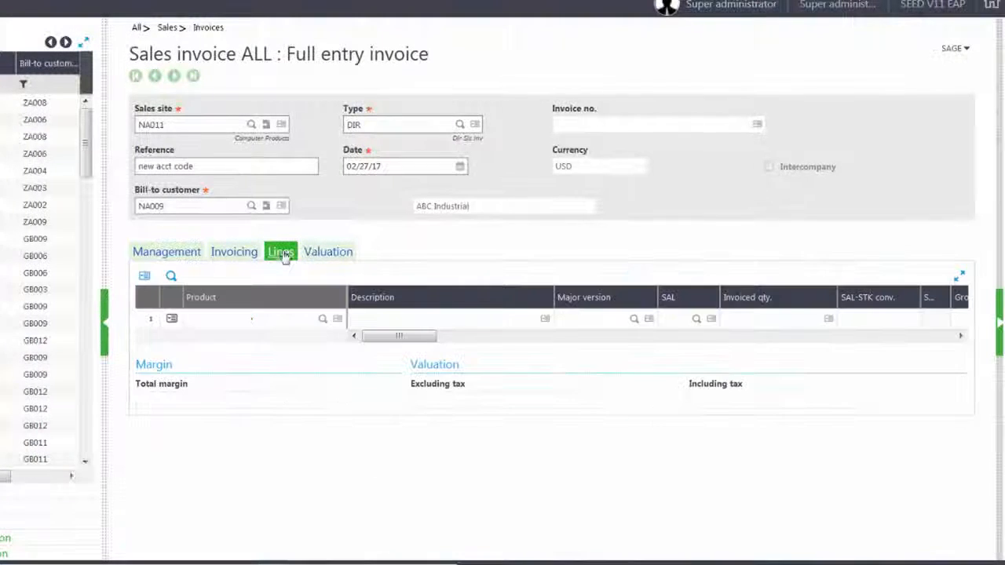
{"action": "left_click", "coordinate": [227, 319]}
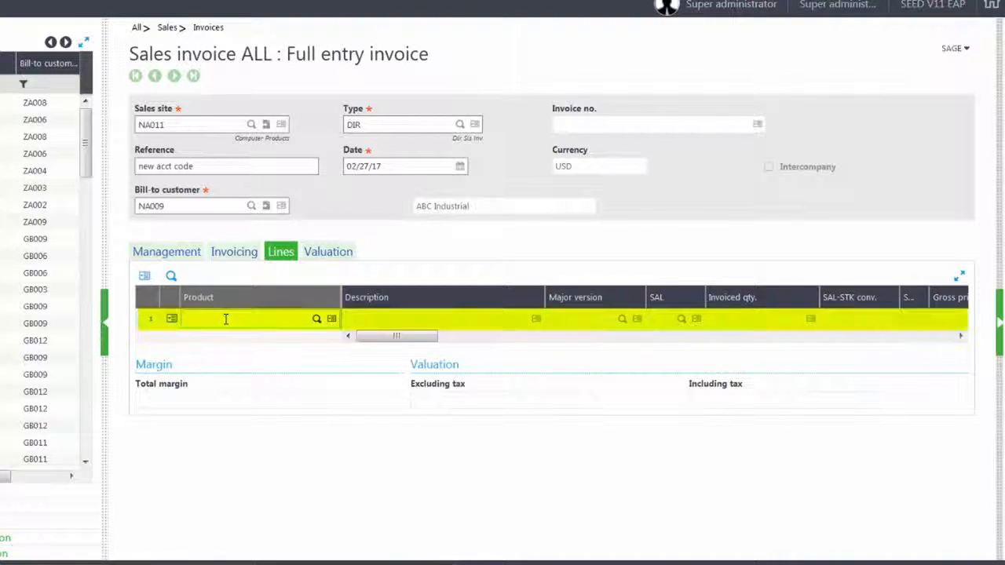
{"action": "type", "text": "bms001"}
{"action": "key", "text": "Tab"}
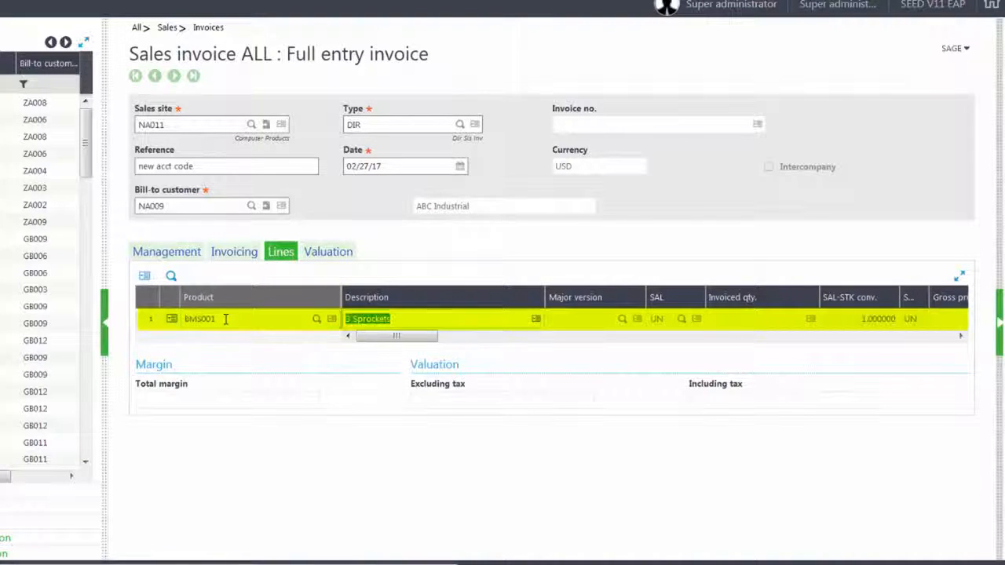
Set the BMS001 line's invoiced quantity to 5 and keep its proposed description and gross price.
{"action": "key", "text": "Tab"}
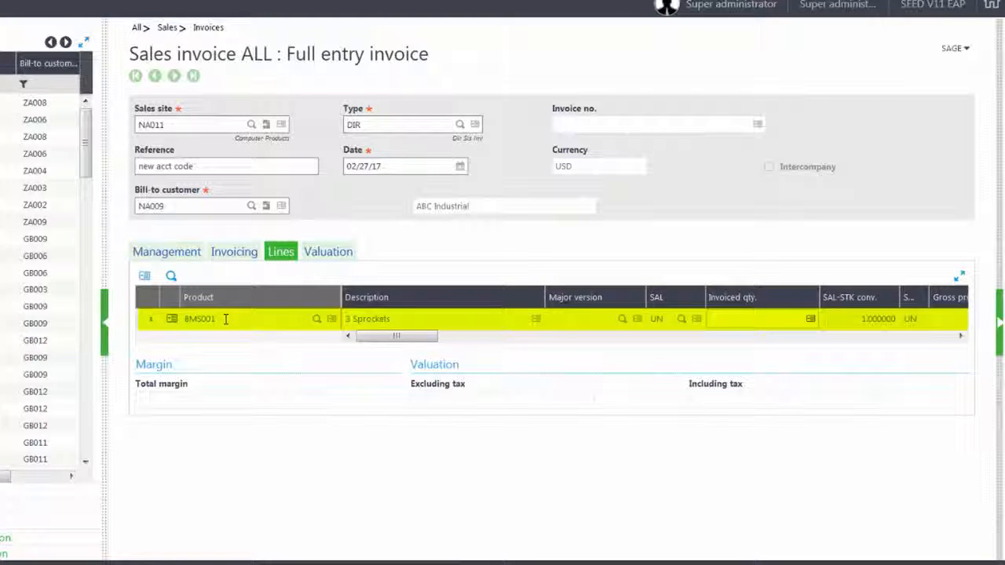
{"action": "type", "text": "5"}
{"action": "key", "text": "Tab"}
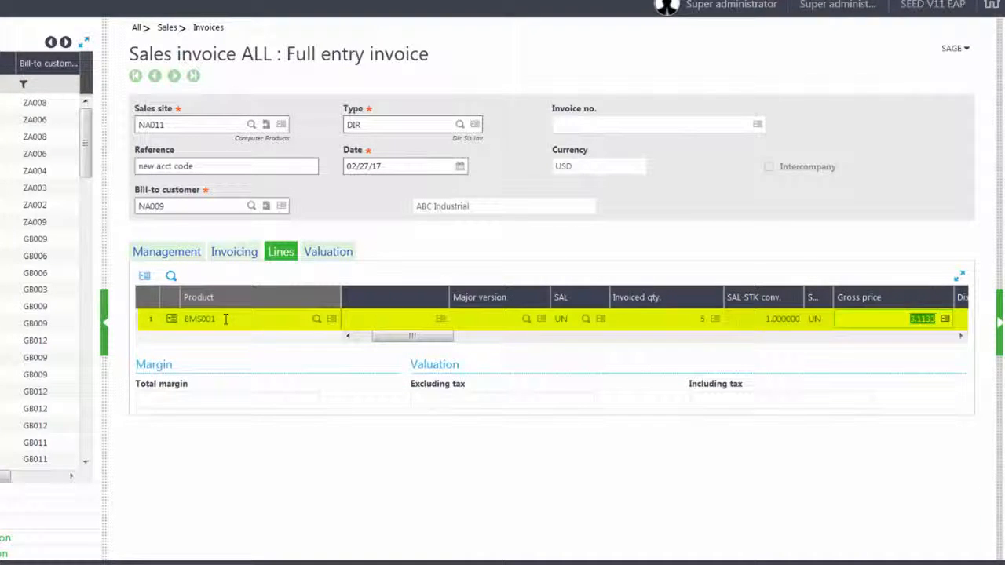
{"action": "key", "text": "Tab"}
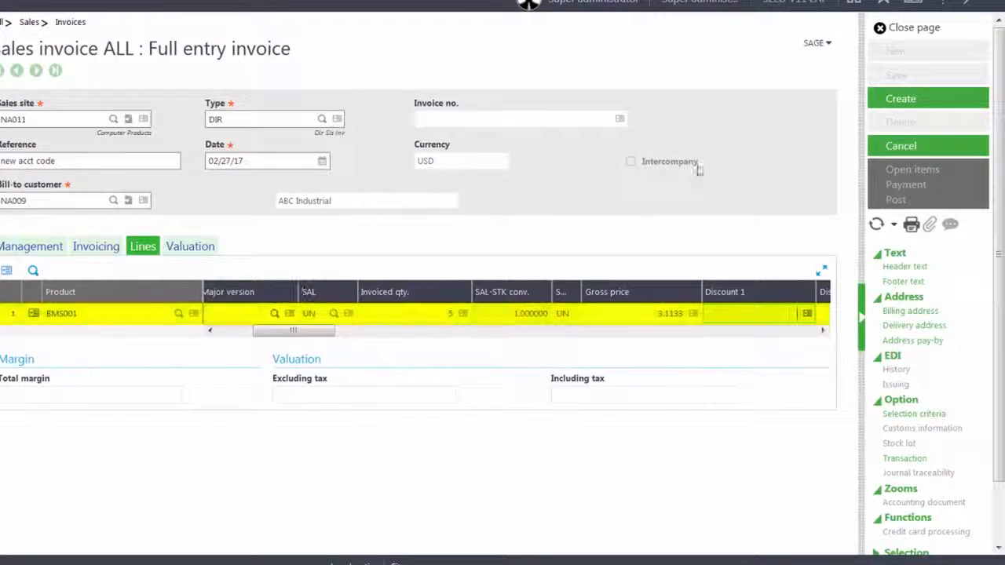
Create the sales invoice, post it, and close the validation log.
{"action": "left_click", "coordinate": [892, 105]}
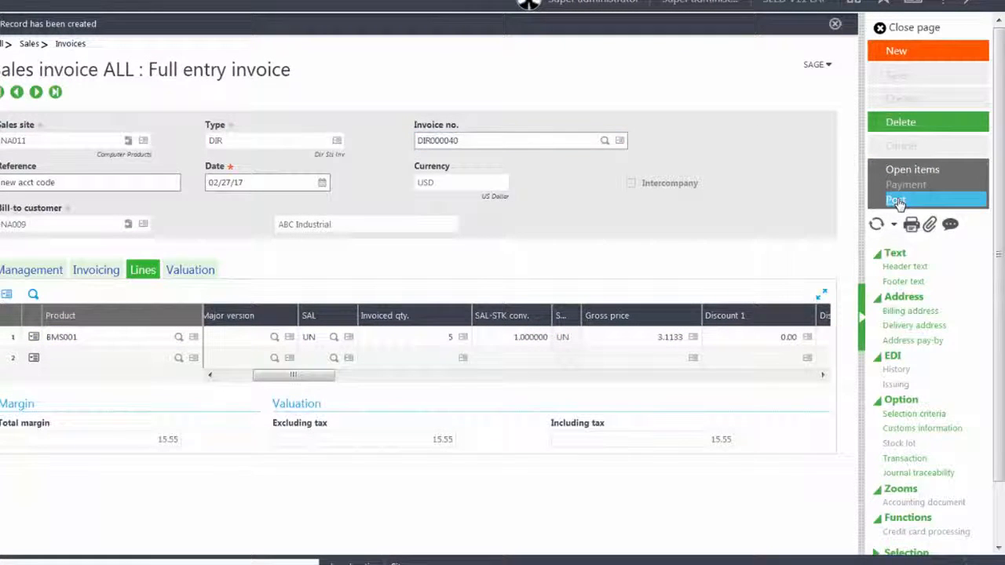
{"action": "left_click", "coordinate": [897, 202]}
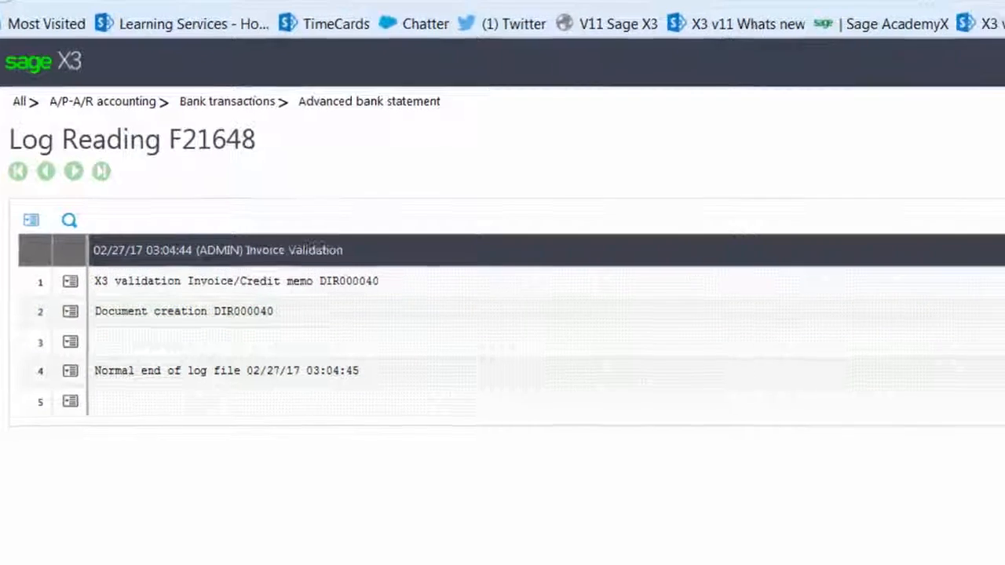
{"action": "left_click", "coordinate": [917, 57]}
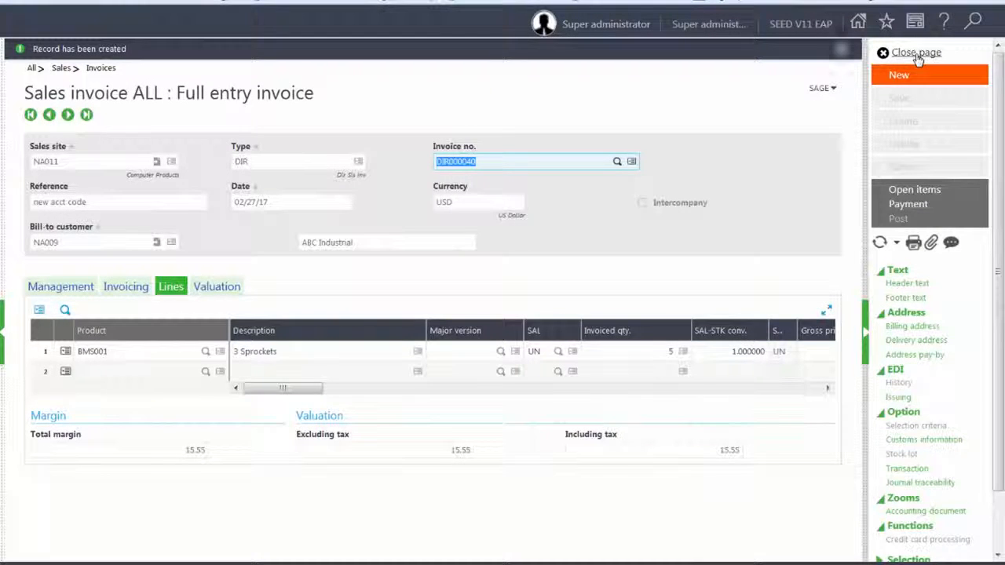
Open the posted invoice's accounting document, examine the accounts on its journal lines, and return to the invoice.
{"action": "left_click_drag", "start_coordinate": [1002, 209], "coordinate": [1003, 228]}
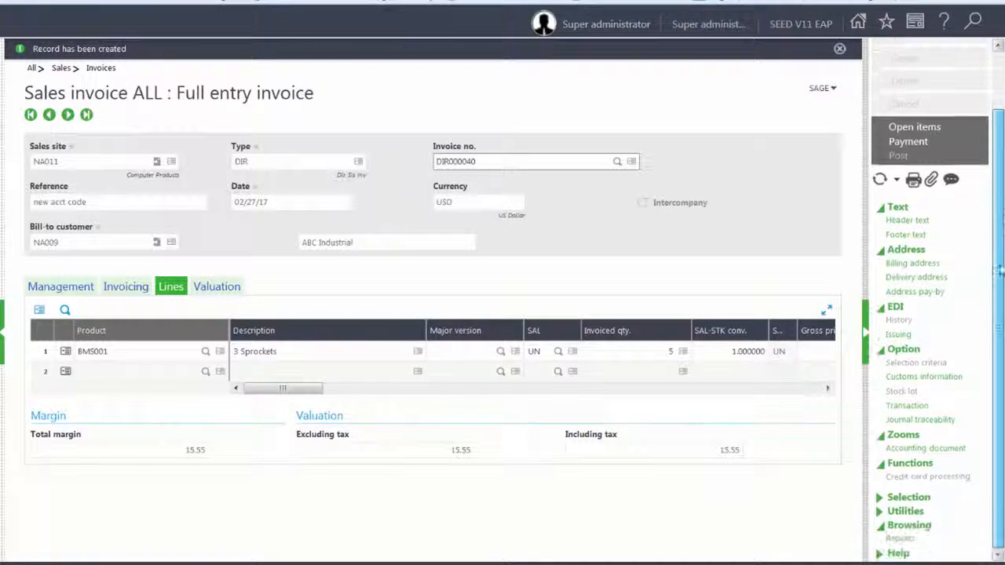
{"action": "left_click", "coordinate": [912, 453]}
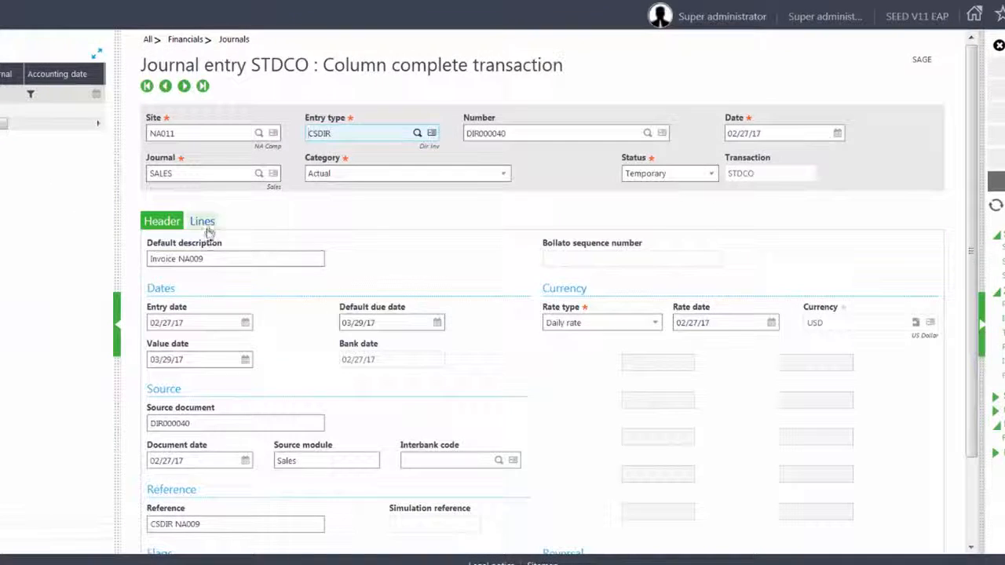
{"action": "left_click", "coordinate": [206, 226]}
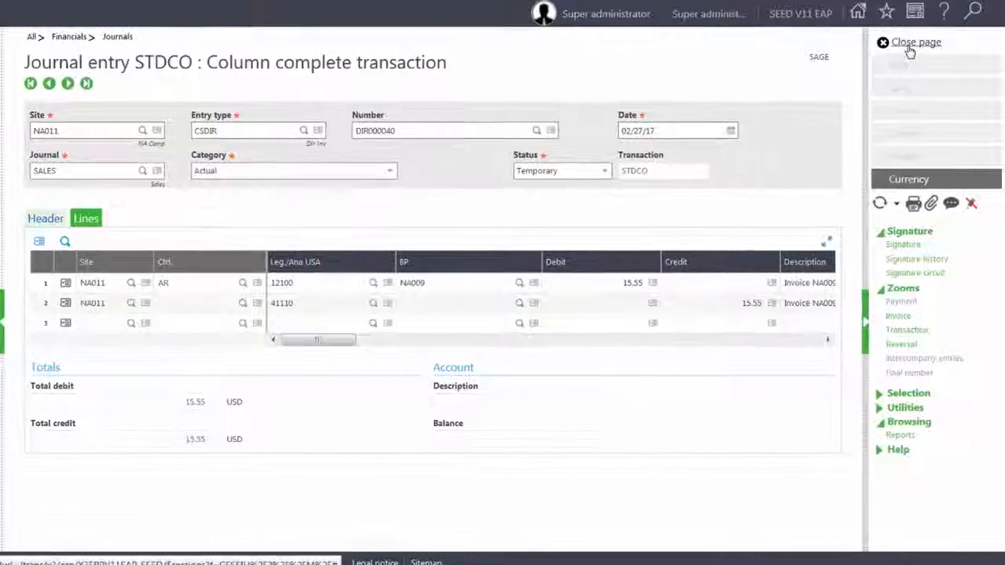
{"action": "left_click", "coordinate": [944, 48]}
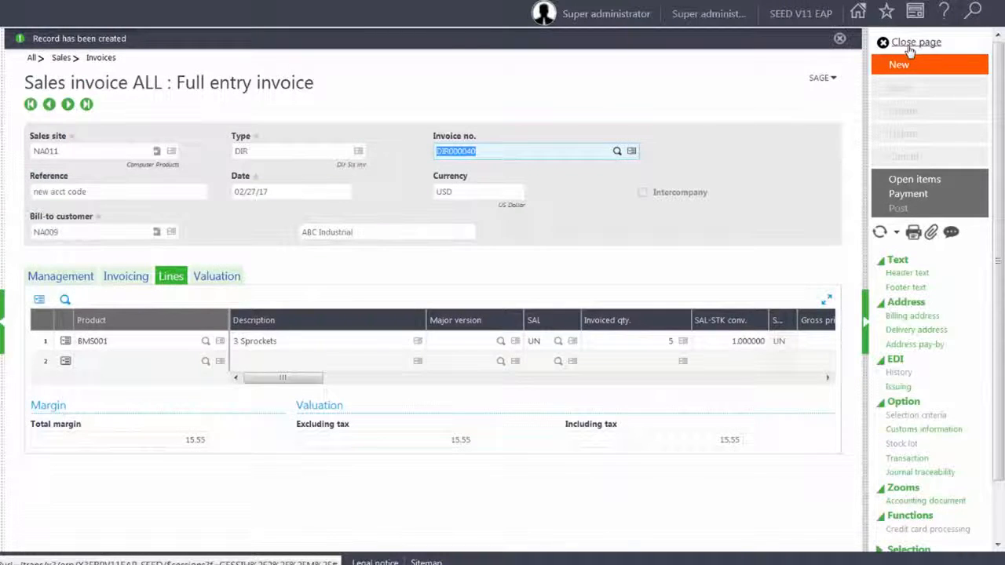